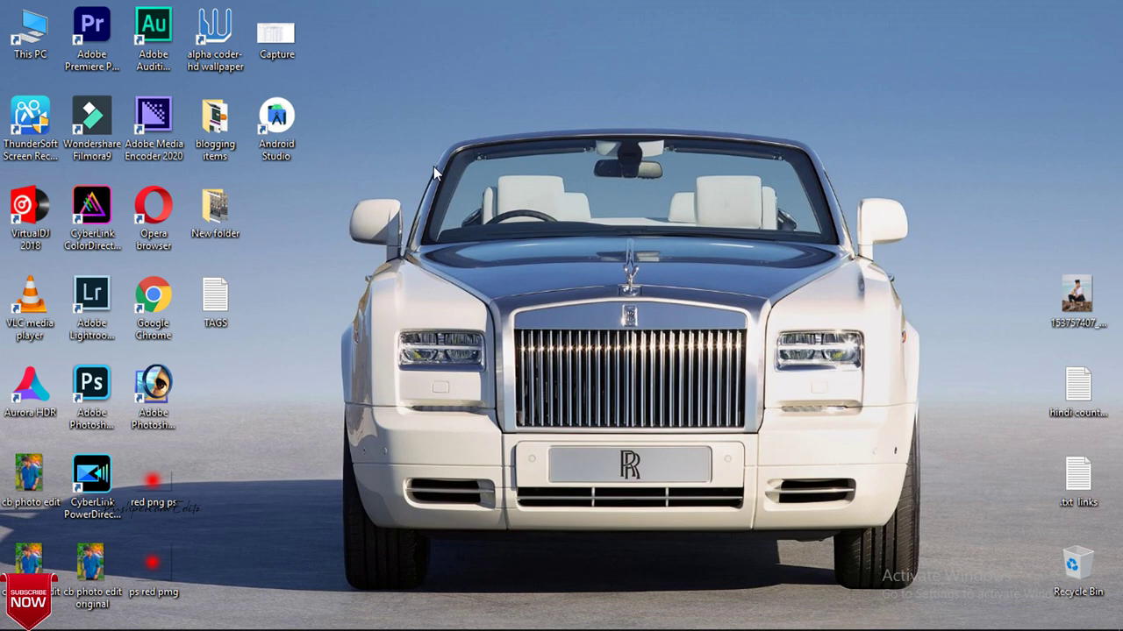
Step: Refresh the desktop, return to the portrait document and select the Background copy layer
right_click(356, 79)
click(401, 150)
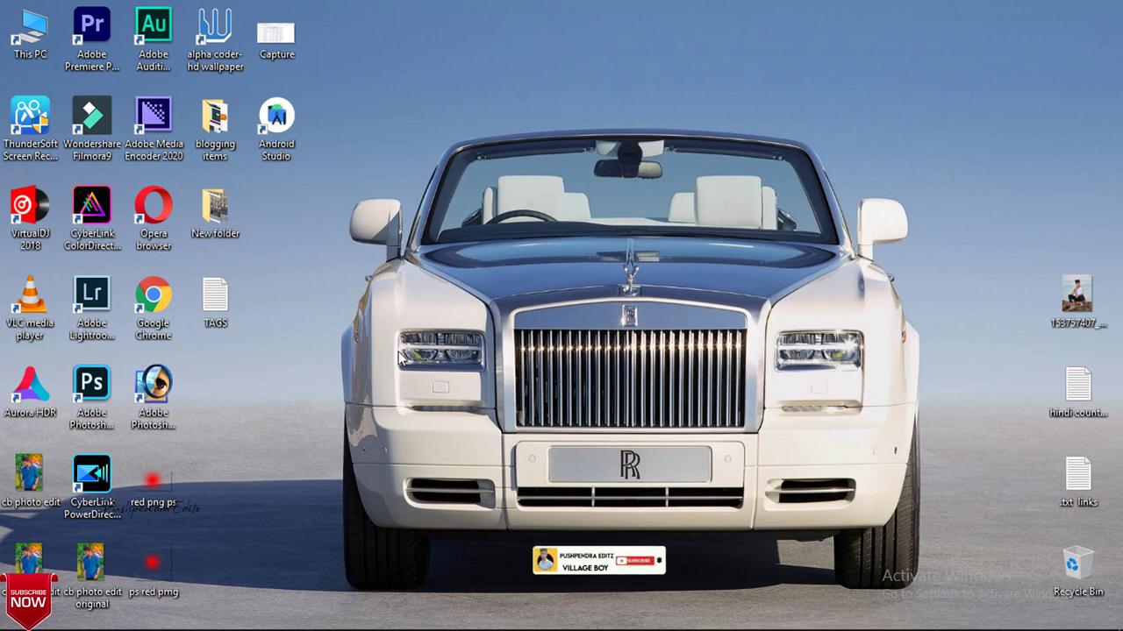
click(320, 619)
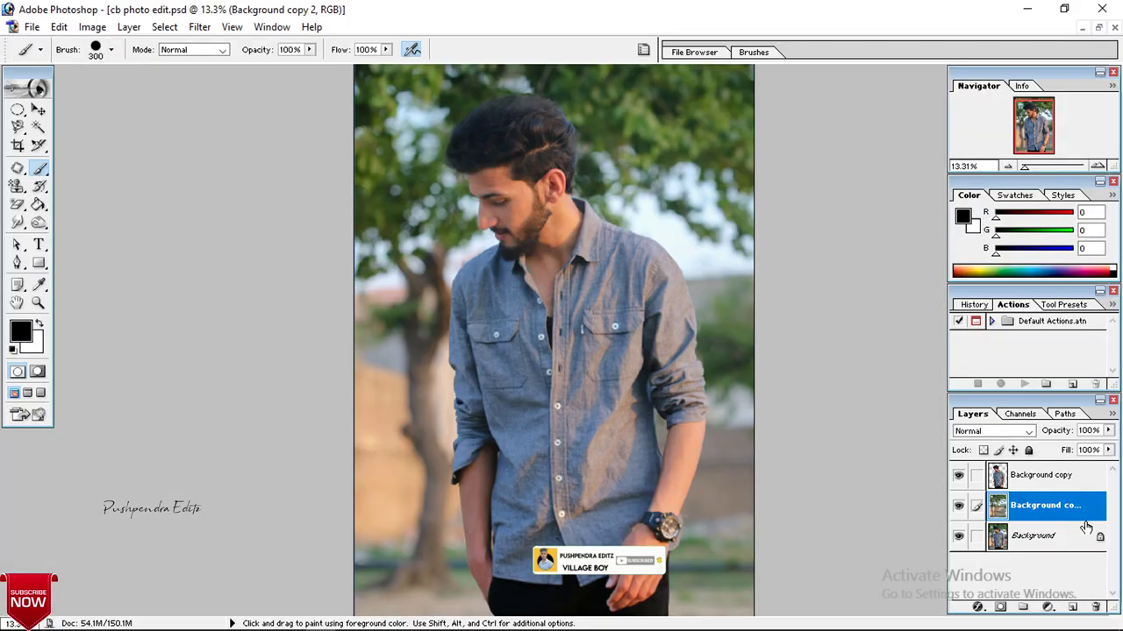
click(1033, 488)
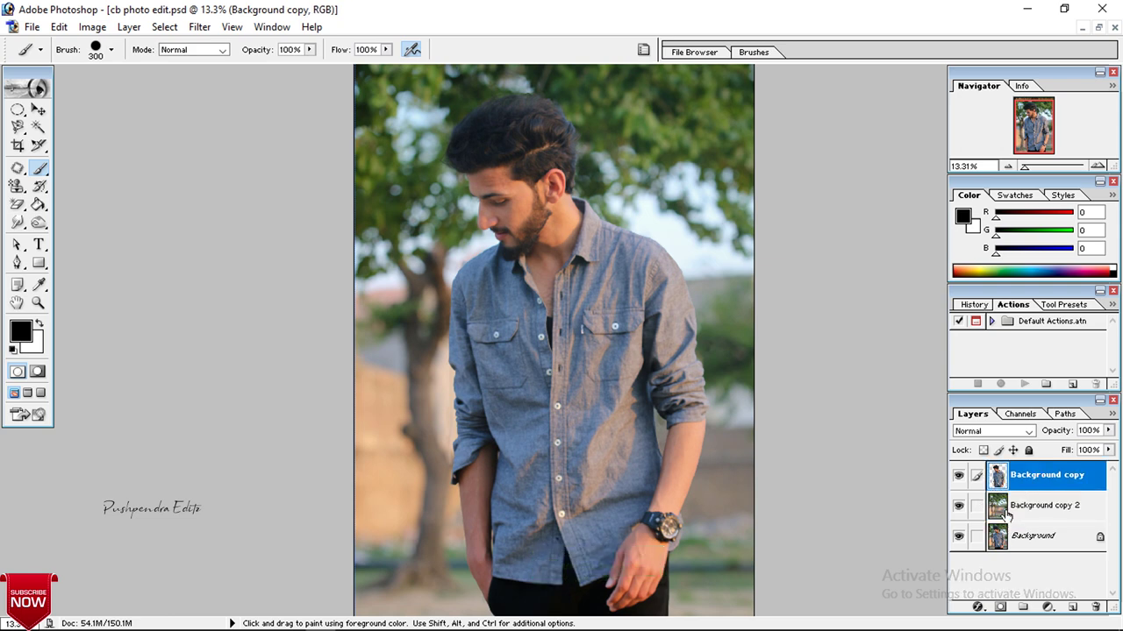
Step: Open the File > Open dialog and cancel it without opening a file
click(32, 26)
click(67, 63)
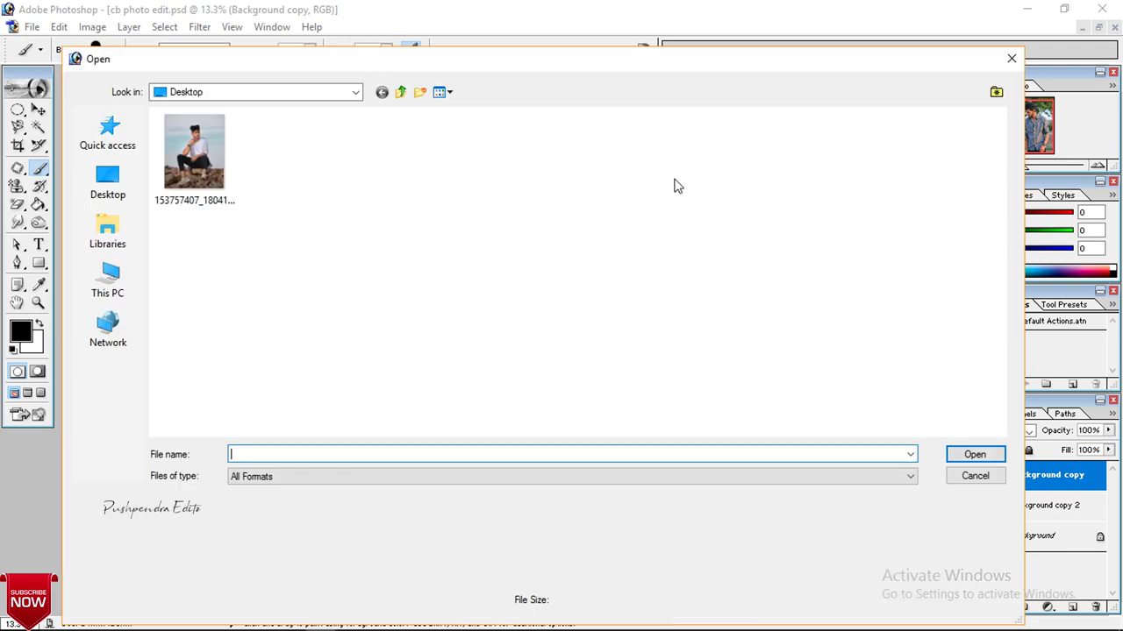
click(1012, 59)
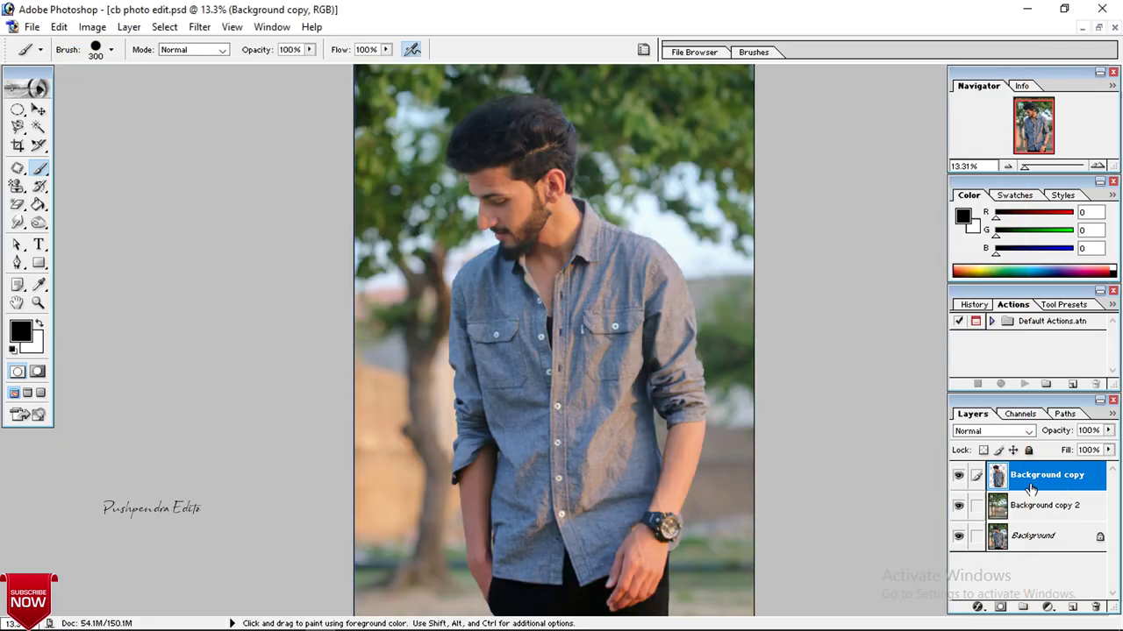
Step: Toggle layer visibility, leaving Background copy hidden so only the blurred trees show
click(957, 535)
click(959, 474)
click(958, 475)
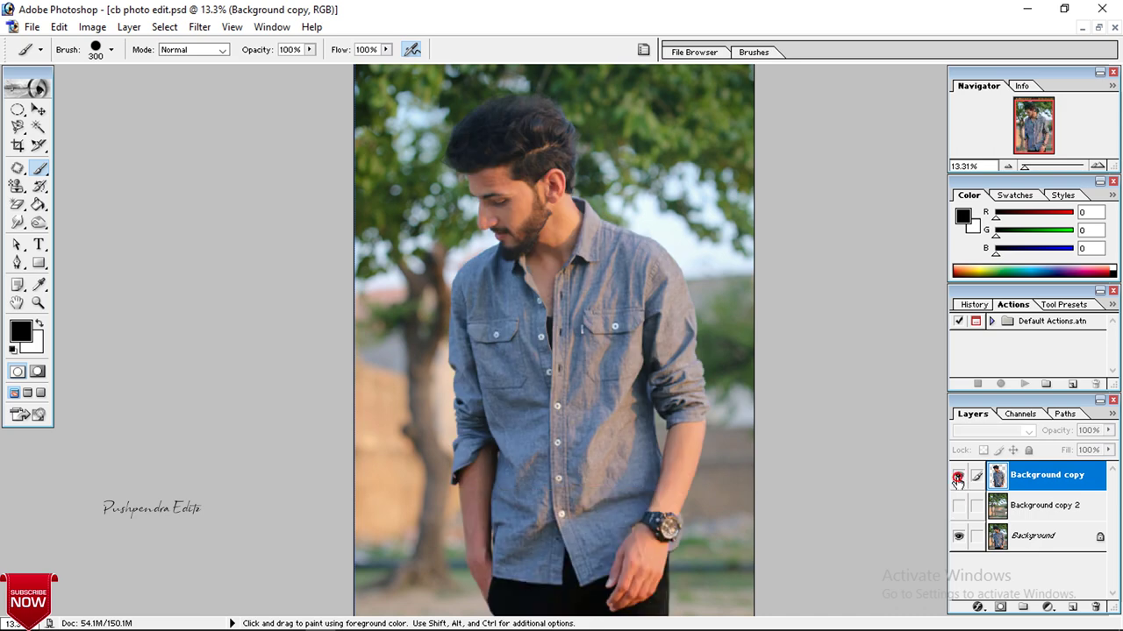
click(958, 506)
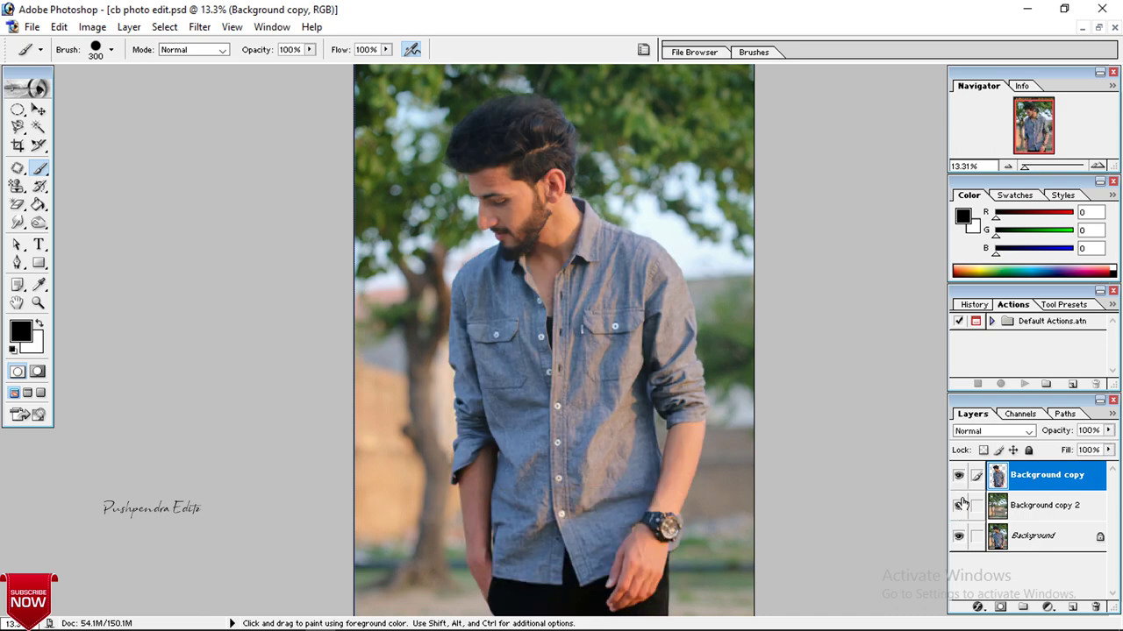
click(958, 476)
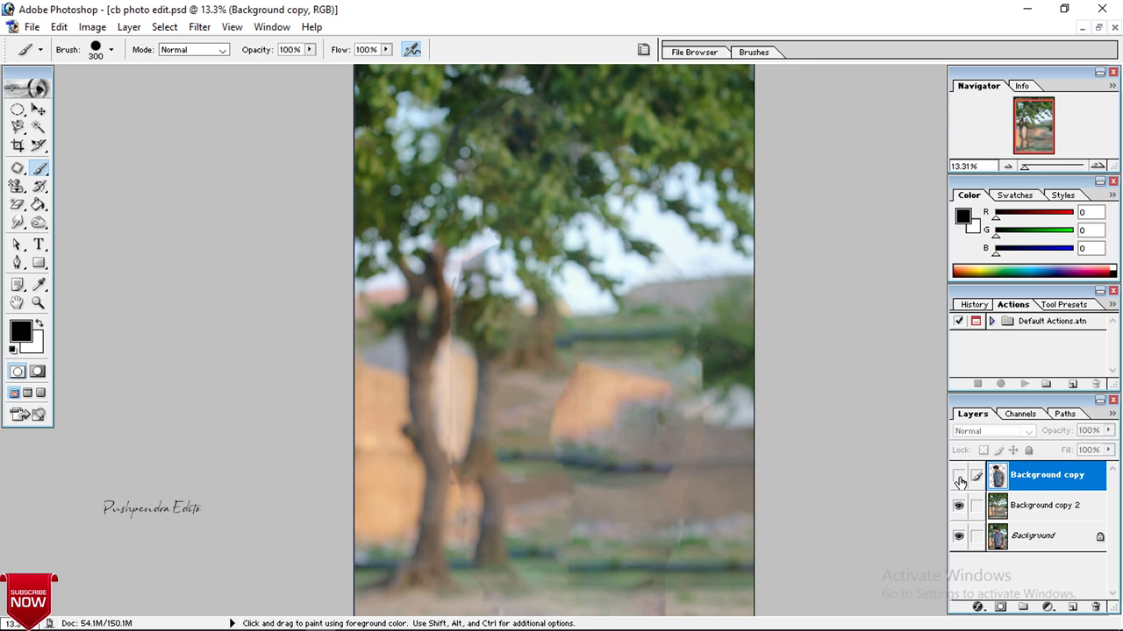
click(959, 480)
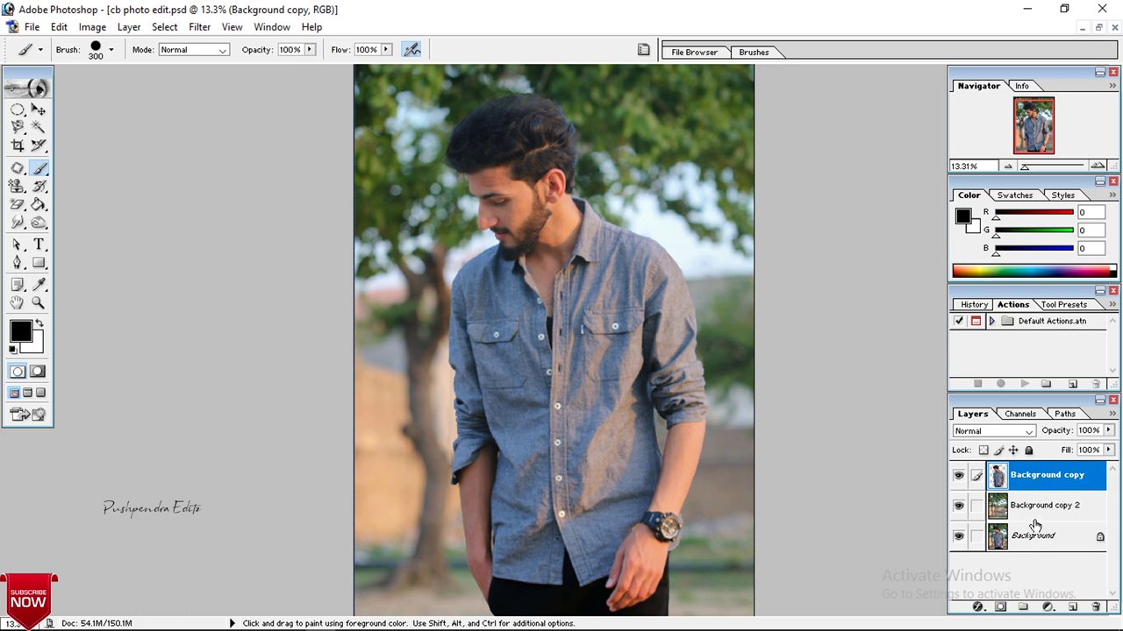
click(957, 475)
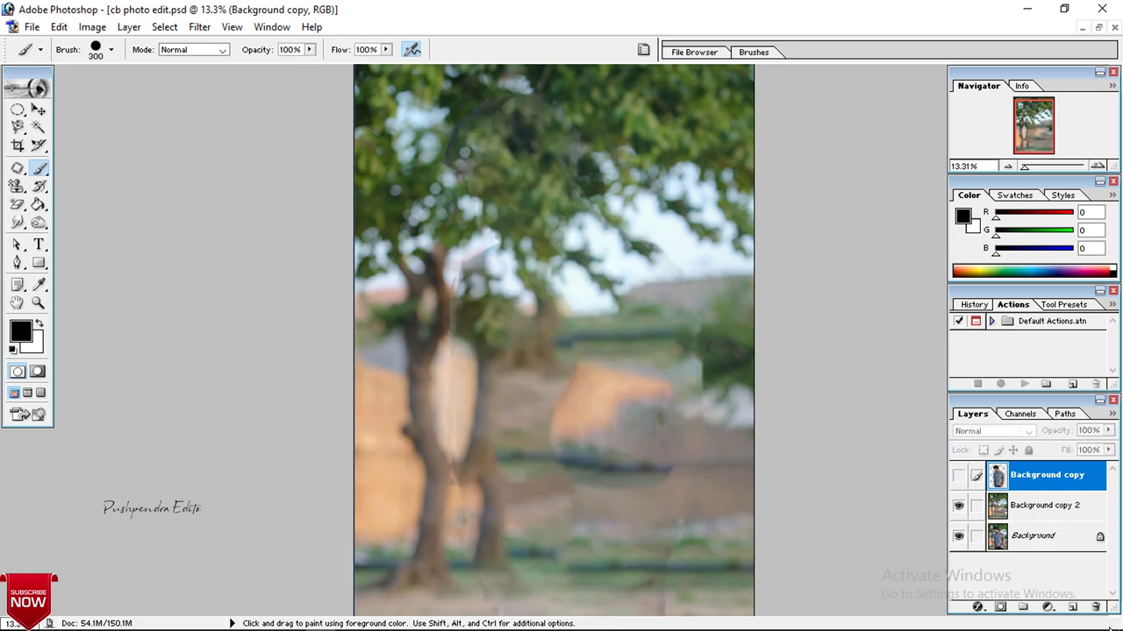
Step: Add a Selective Color layer and set Greens to Cyan +84, less Magenta, Black +53
click(1047, 607)
click(1022, 494)
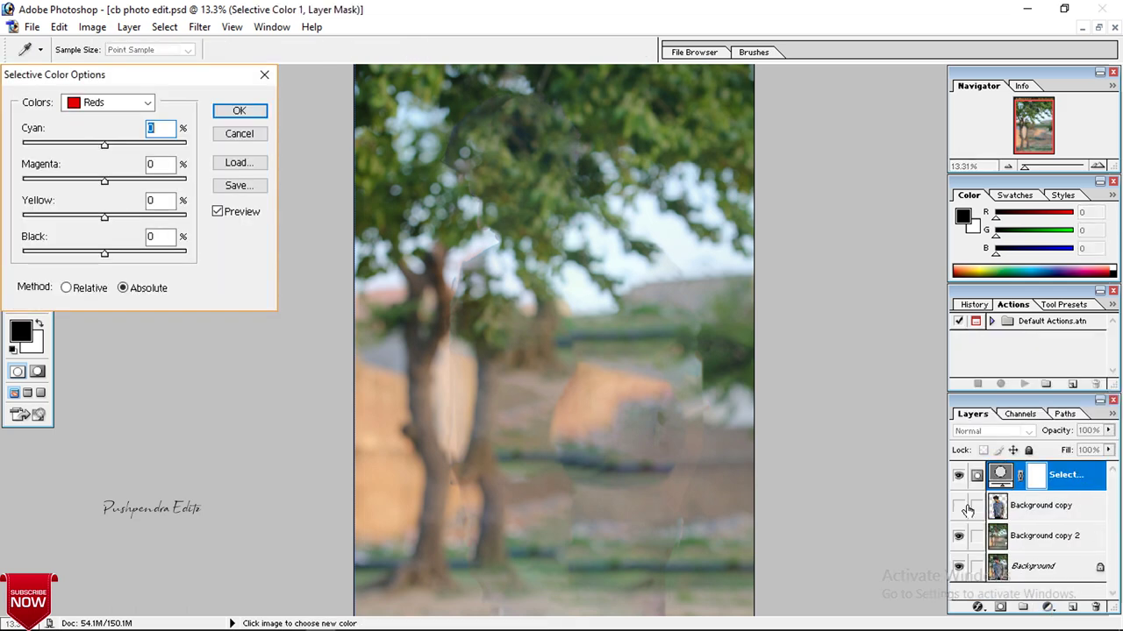
click(105, 103)
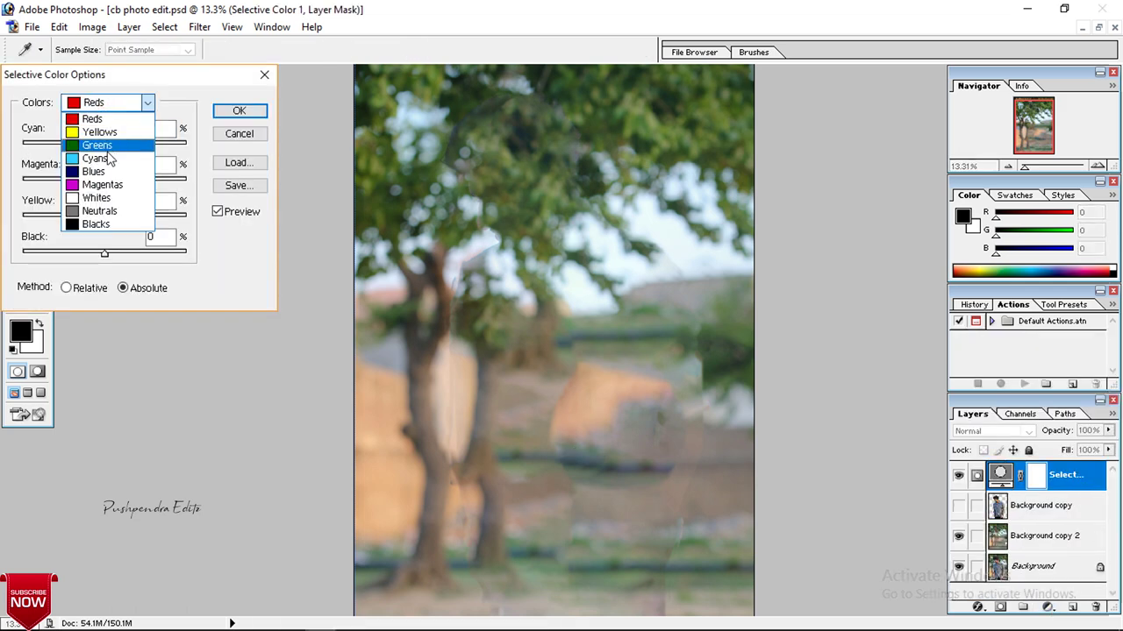
click(99, 144)
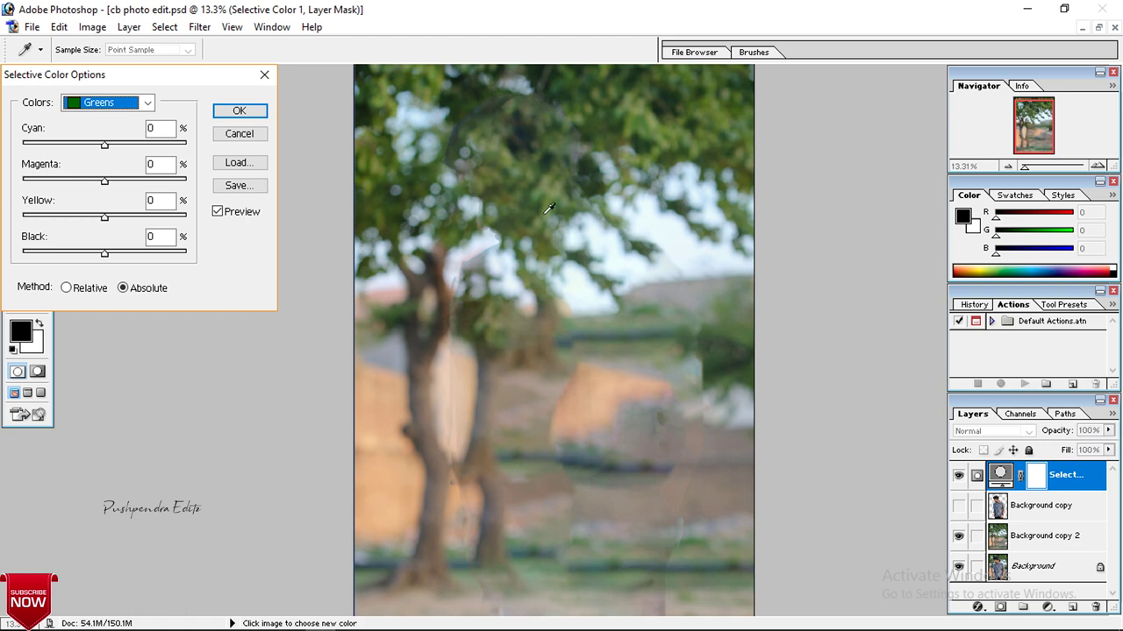
click(546, 212)
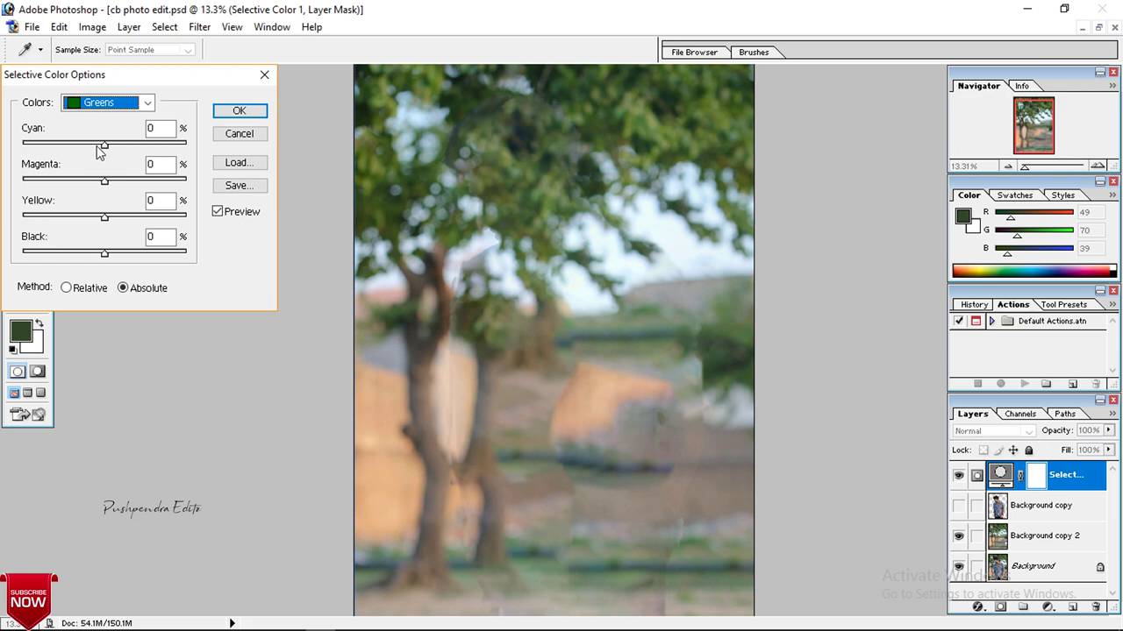
drag(105, 144, 139, 145)
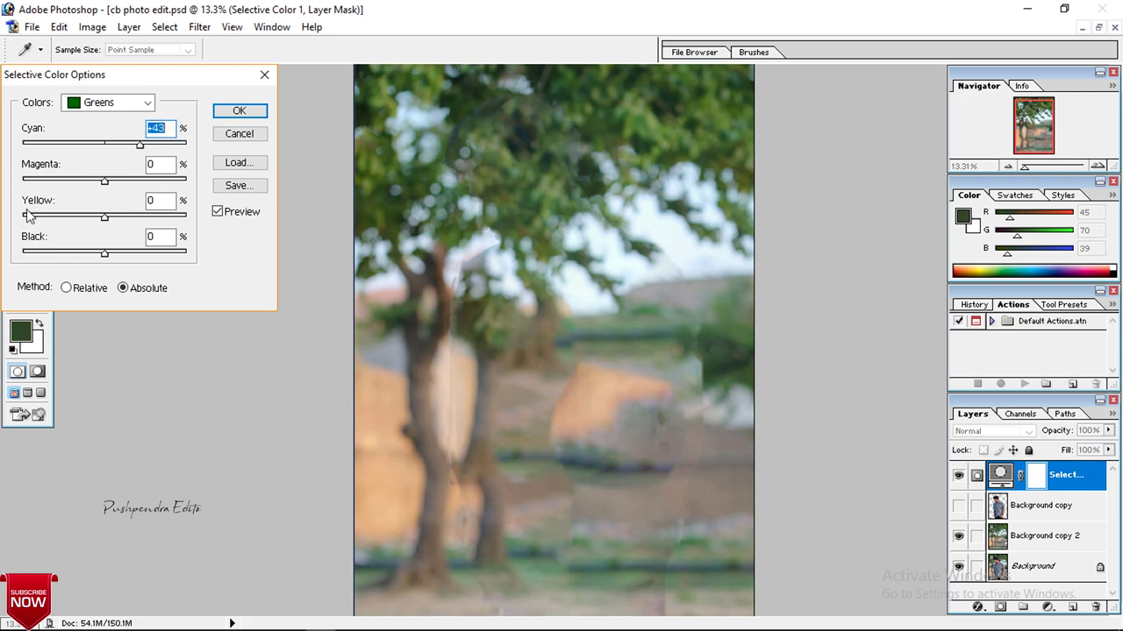
click(174, 147)
mouse_move(105, 181)
mouse_down()
mouse_move(25, 181)
mouse_move(46, 210)
mouse_move(39, 221)
mouse_move(184, 231)
mouse_up()
click(107, 253)
drag(175, 270, 149, 269)
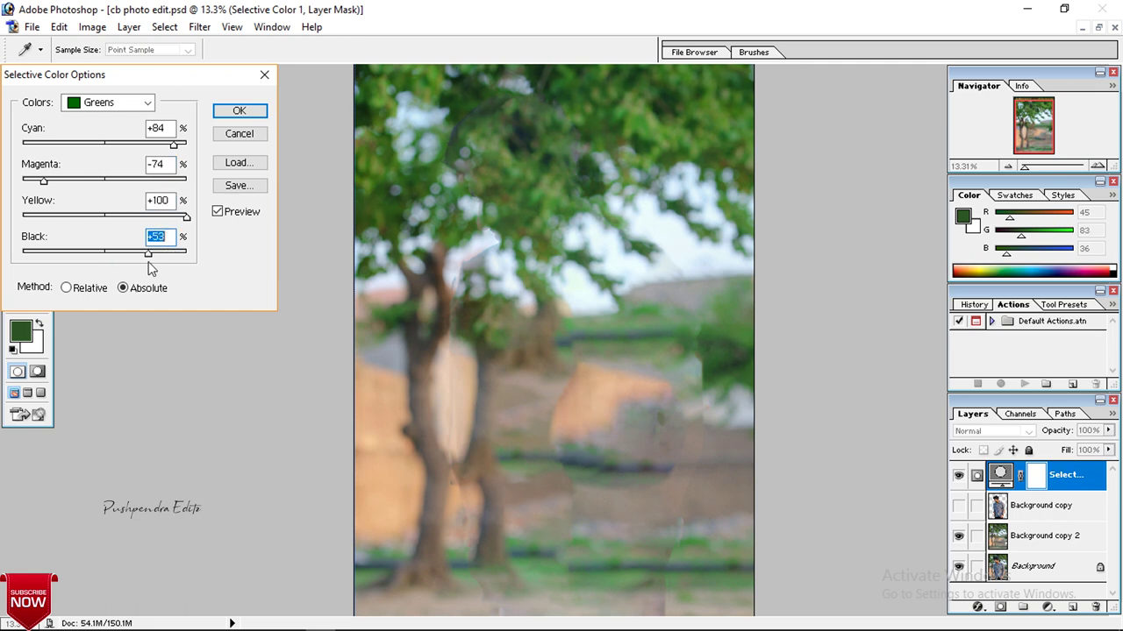
Step: Set Yellows to Cyan +100, Magenta -72, Yellow +80, Black +80, apply, and reset default colours
click(119, 103)
click(92, 132)
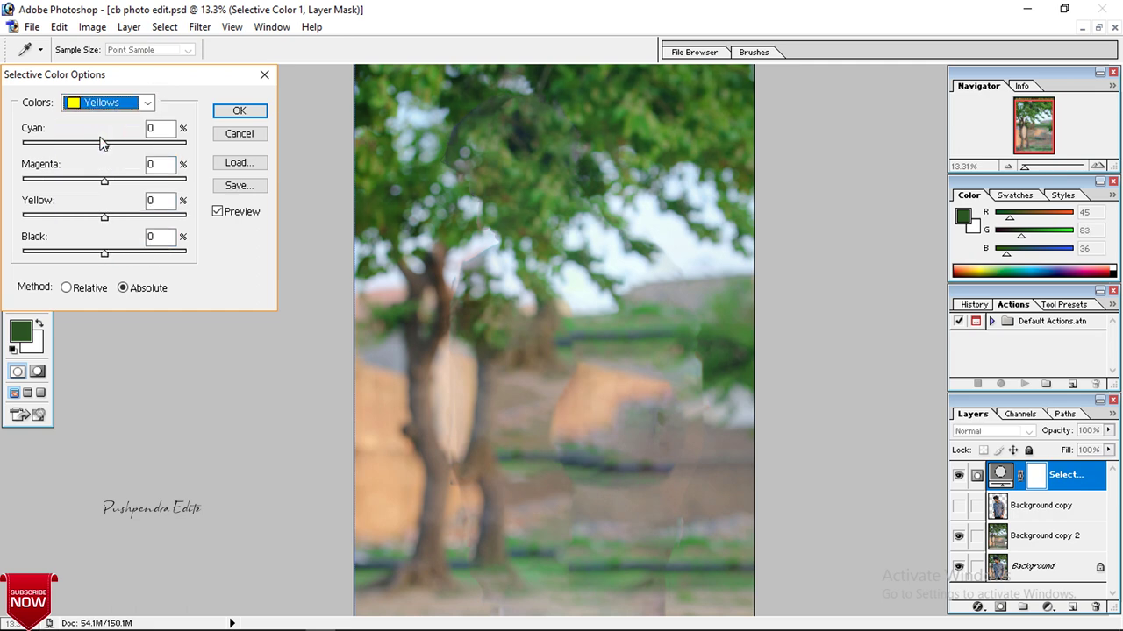
key(Tab)
drag(106, 180, 45, 181)
drag(105, 217, 170, 218)
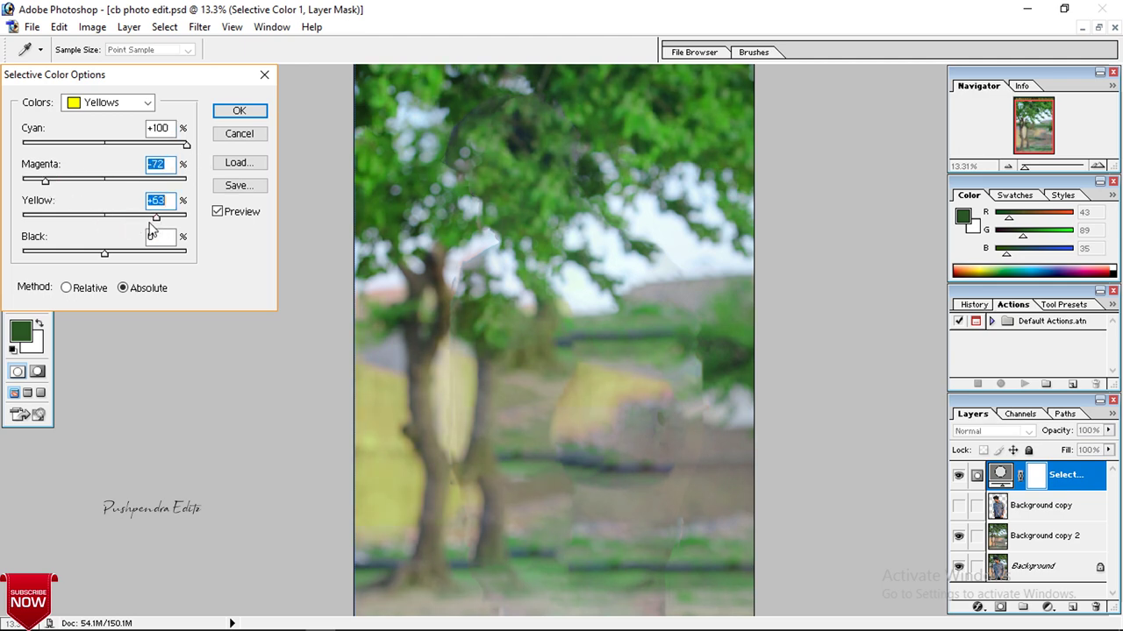
drag(103, 252, 151, 256)
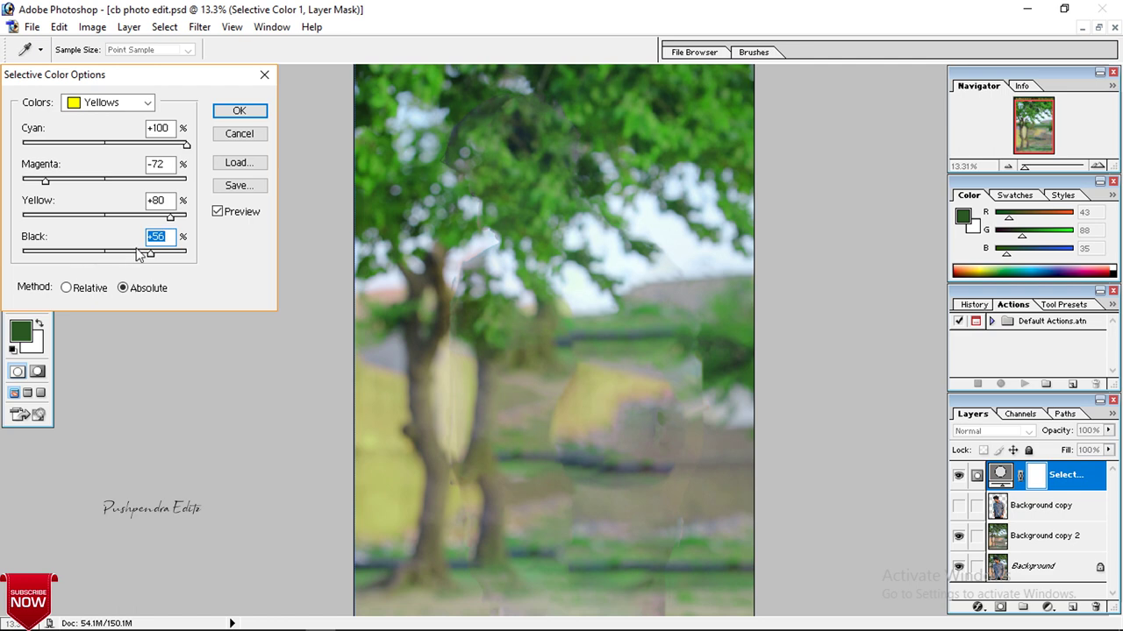
mouse_move(151, 254)
mouse_down()
mouse_move(59, 255)
mouse_move(170, 255)
mouse_up()
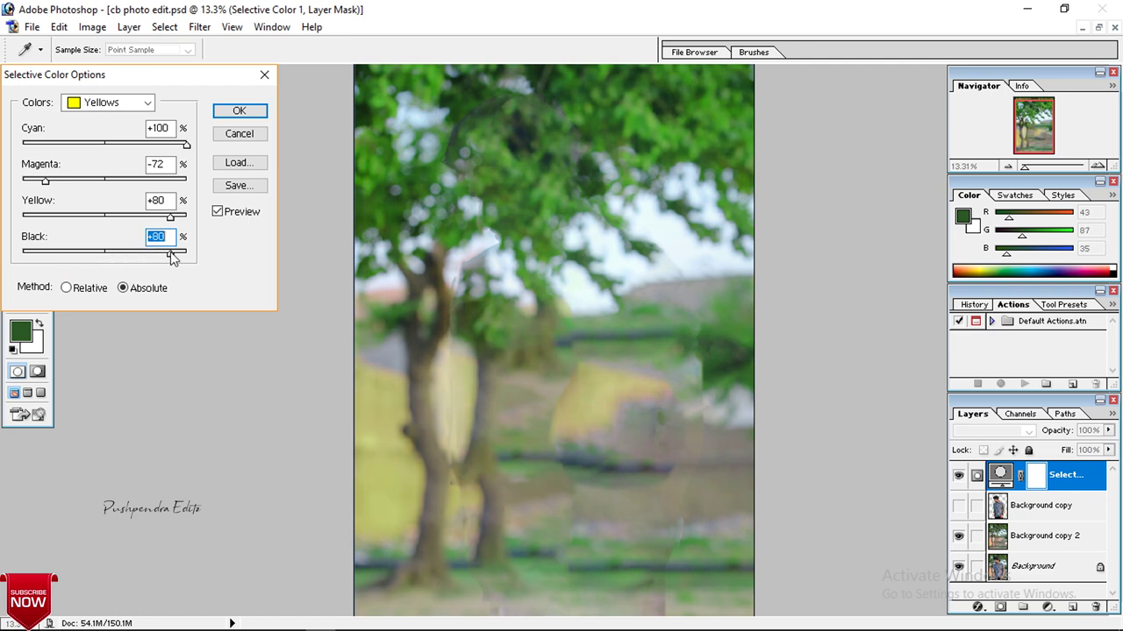
click(222, 117)
key(d)
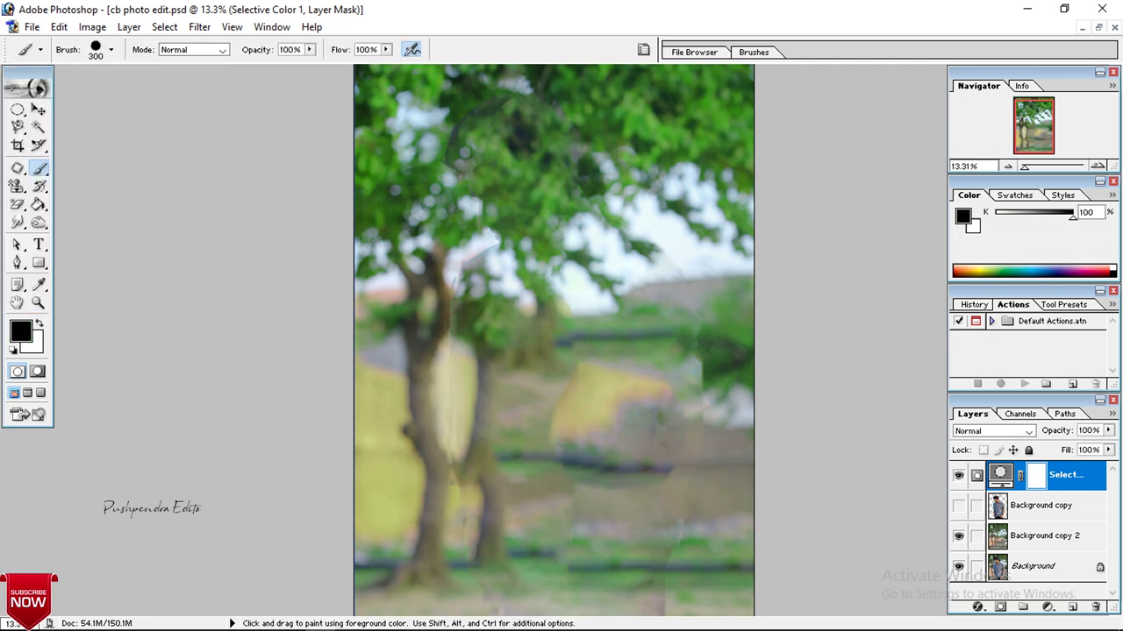
Step: Add a Master Hue/Saturation adjustment layer with Hue +13 and Saturation +42
click(1048, 607)
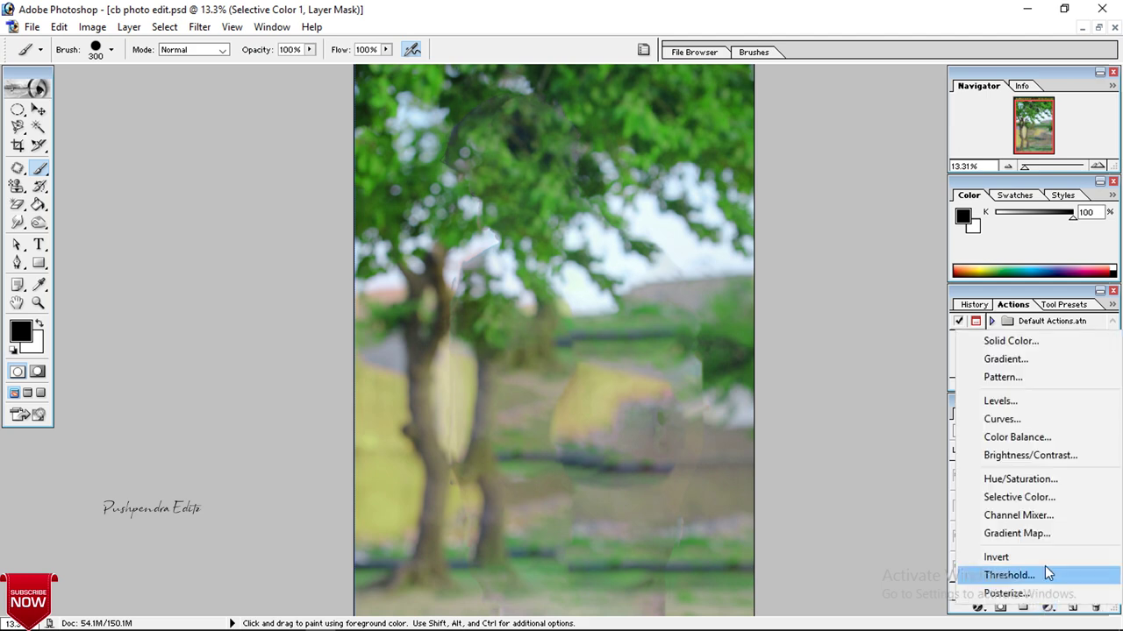
click(998, 478)
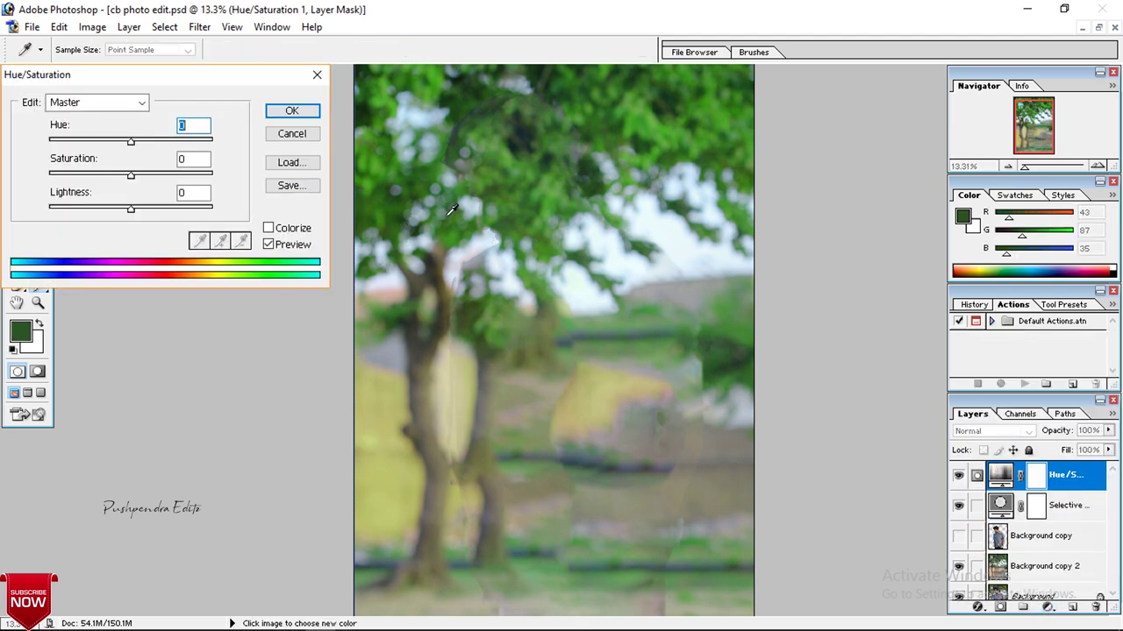
click(82, 105)
click(182, 80)
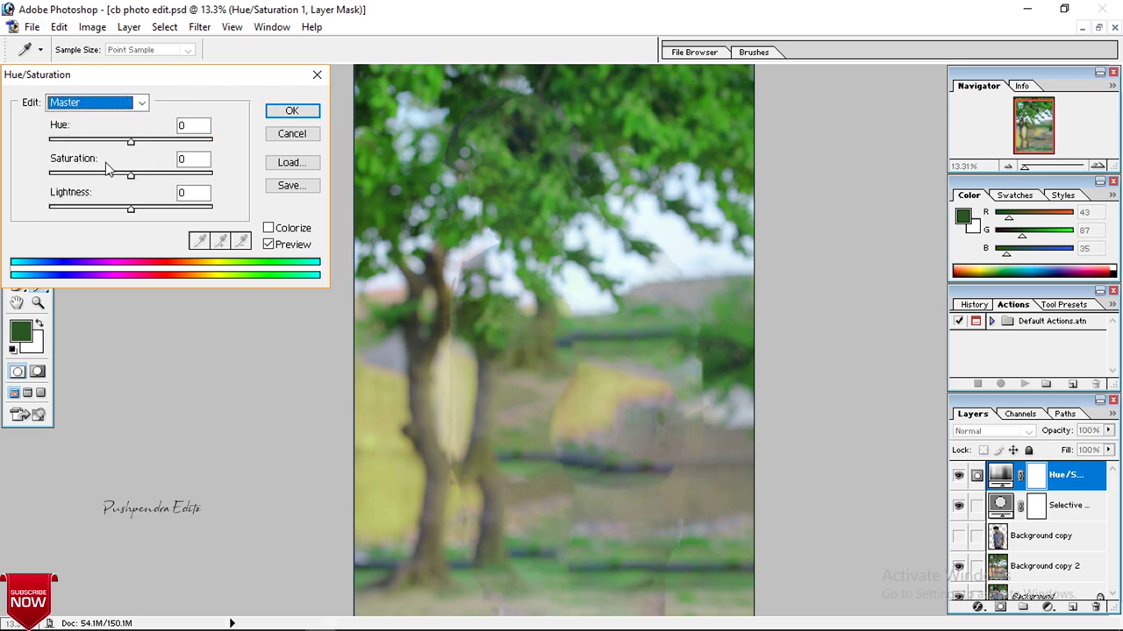
drag(130, 141, 141, 142)
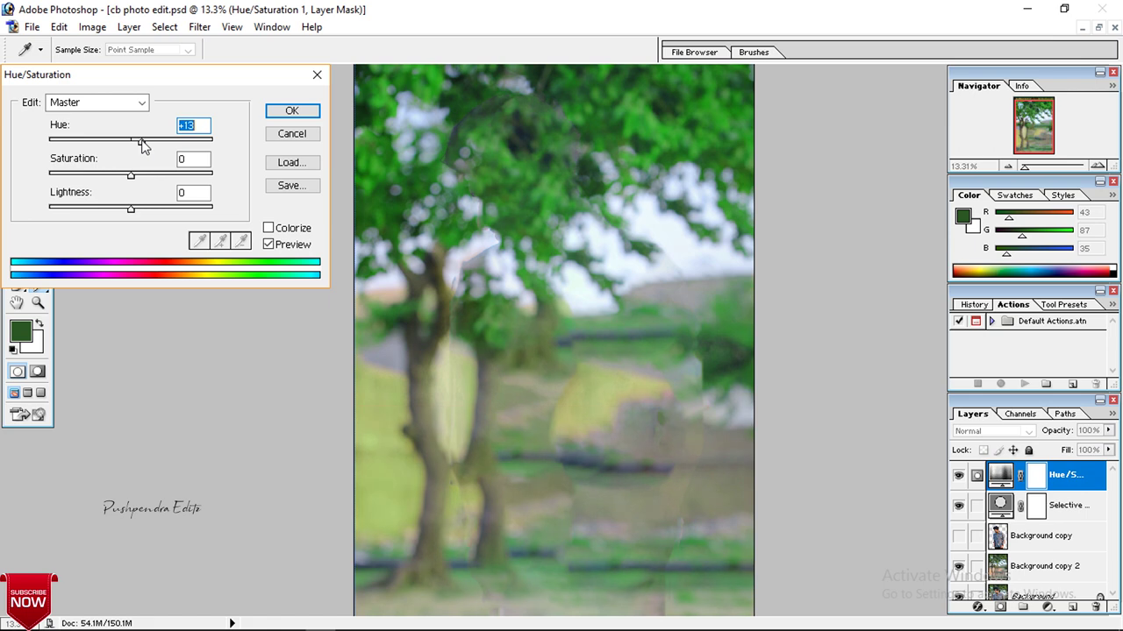
drag(131, 174, 165, 175)
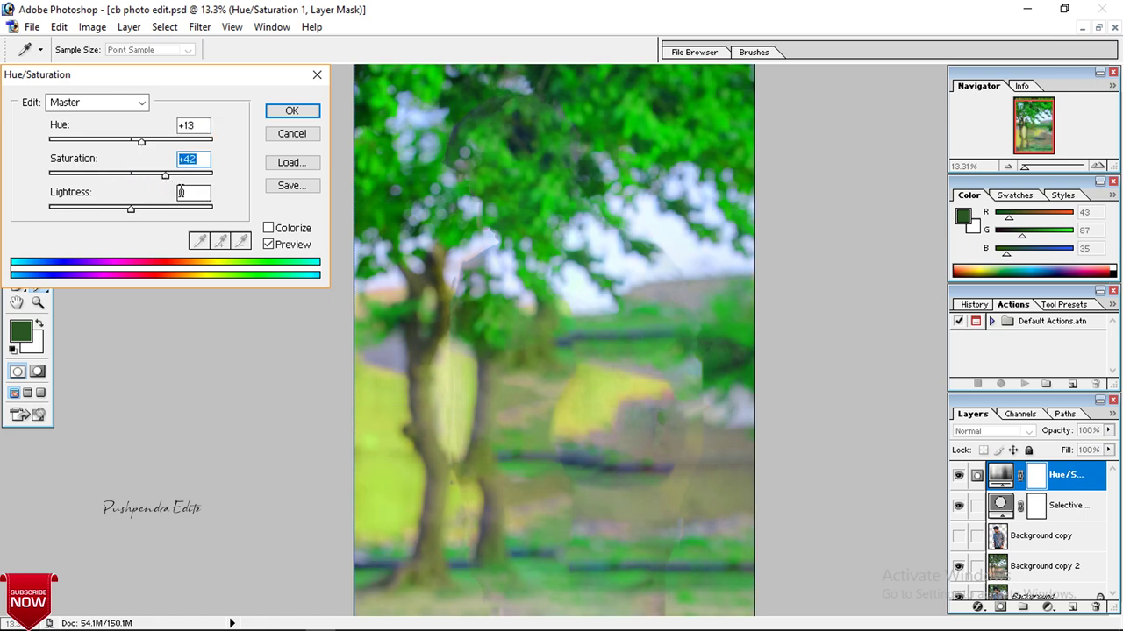
click(291, 111)
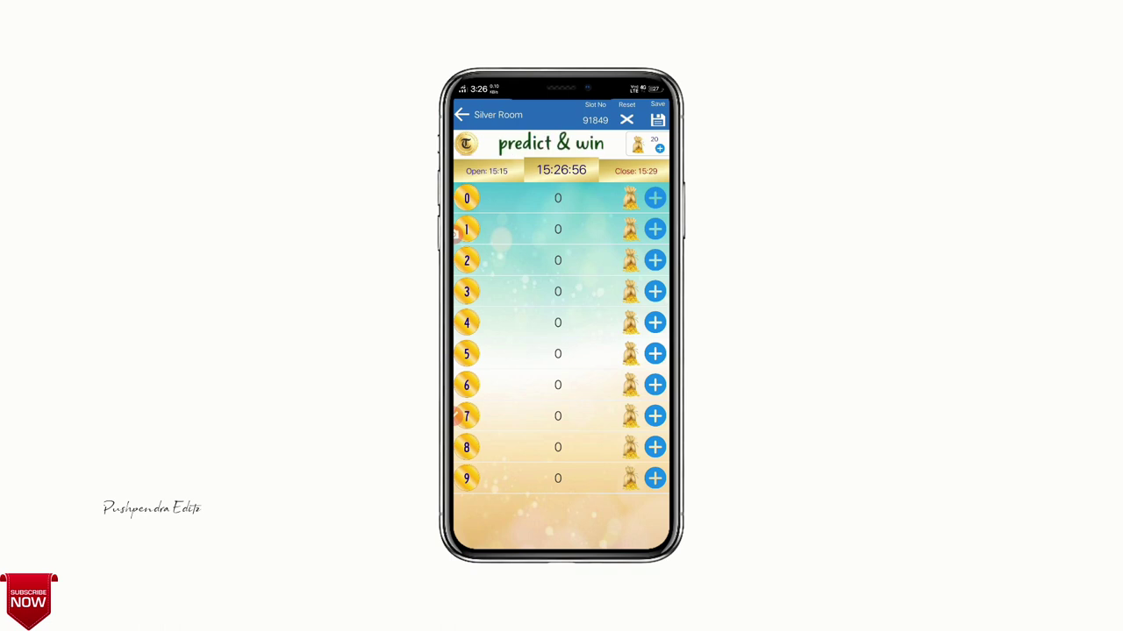
click(455, 232)
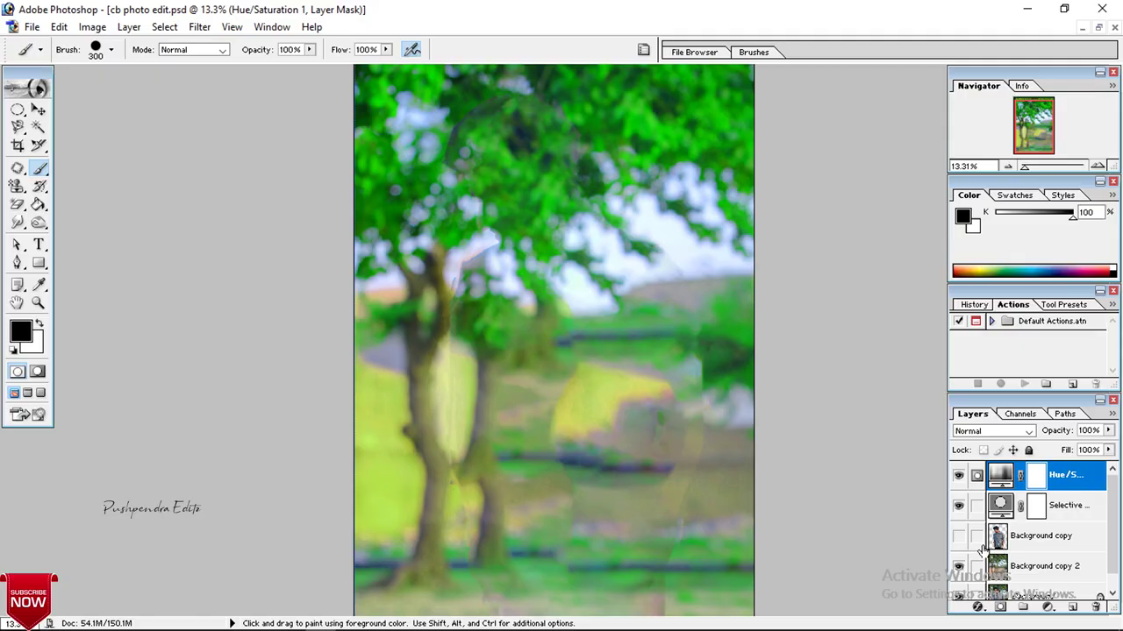
Step: Move the Background copy portrait layer to the top of the stack and hide it
click(958, 538)
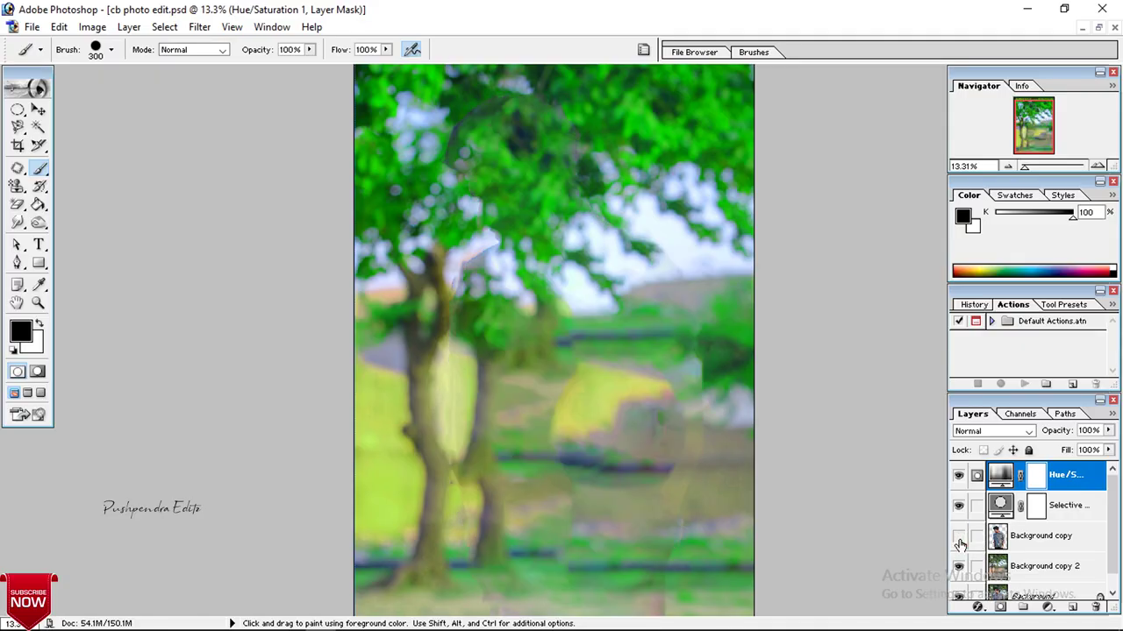
click(959, 536)
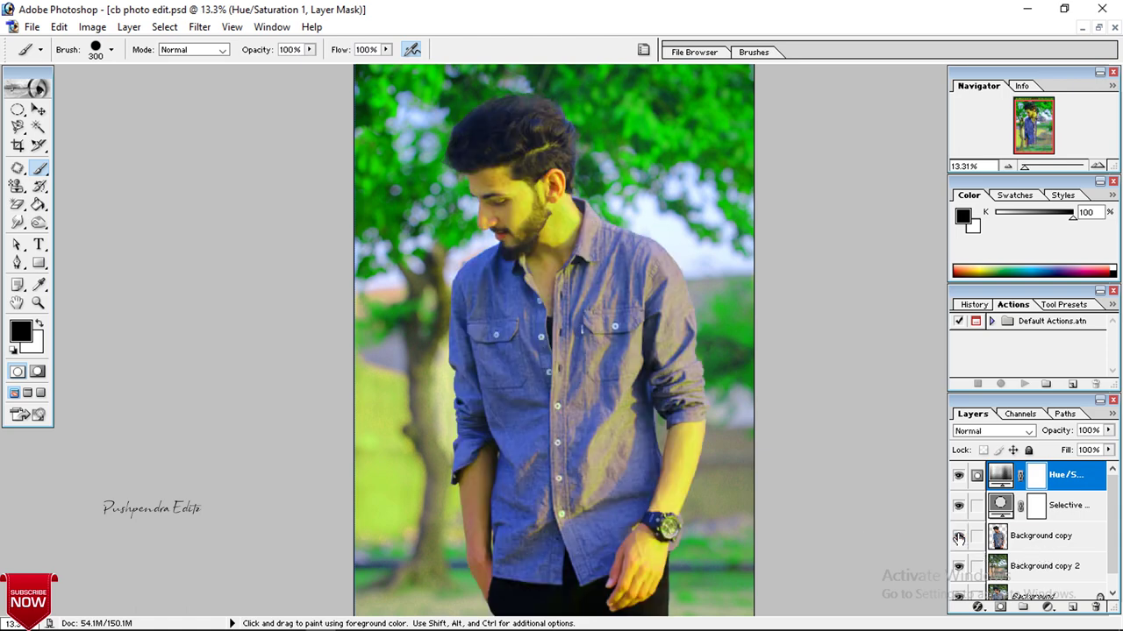
click(1053, 542)
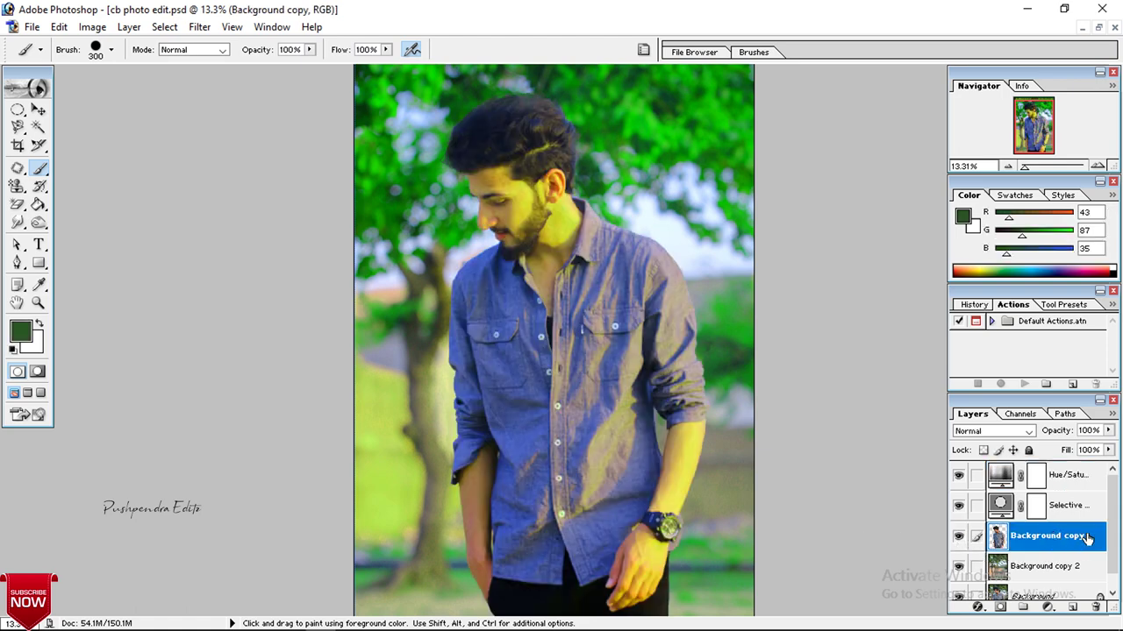
drag(1077, 474, 1075, 468)
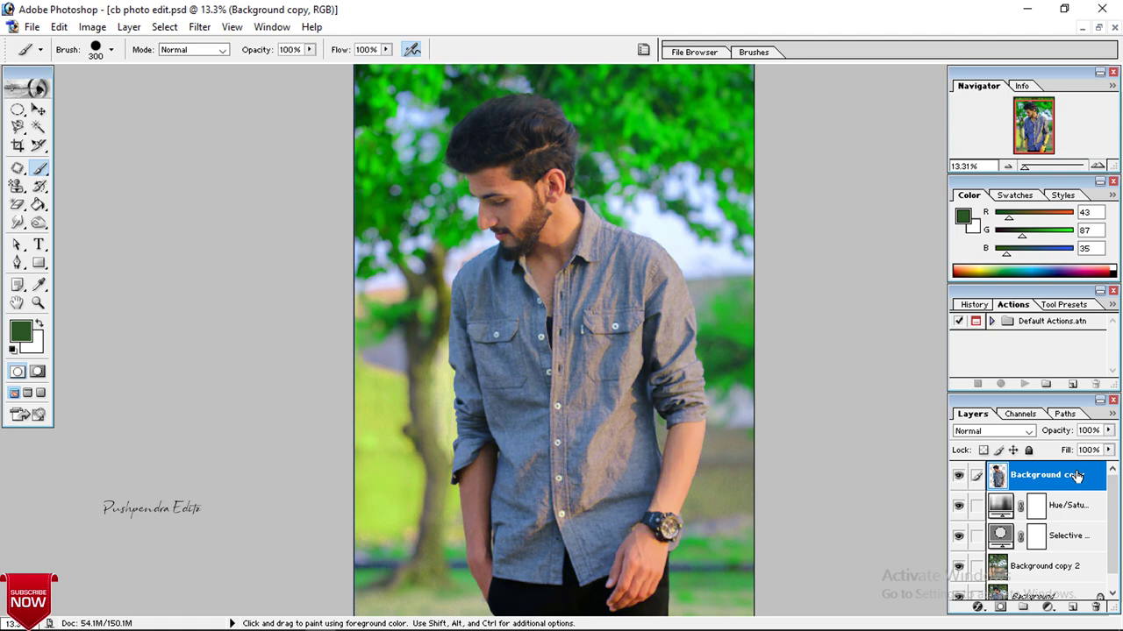
click(959, 477)
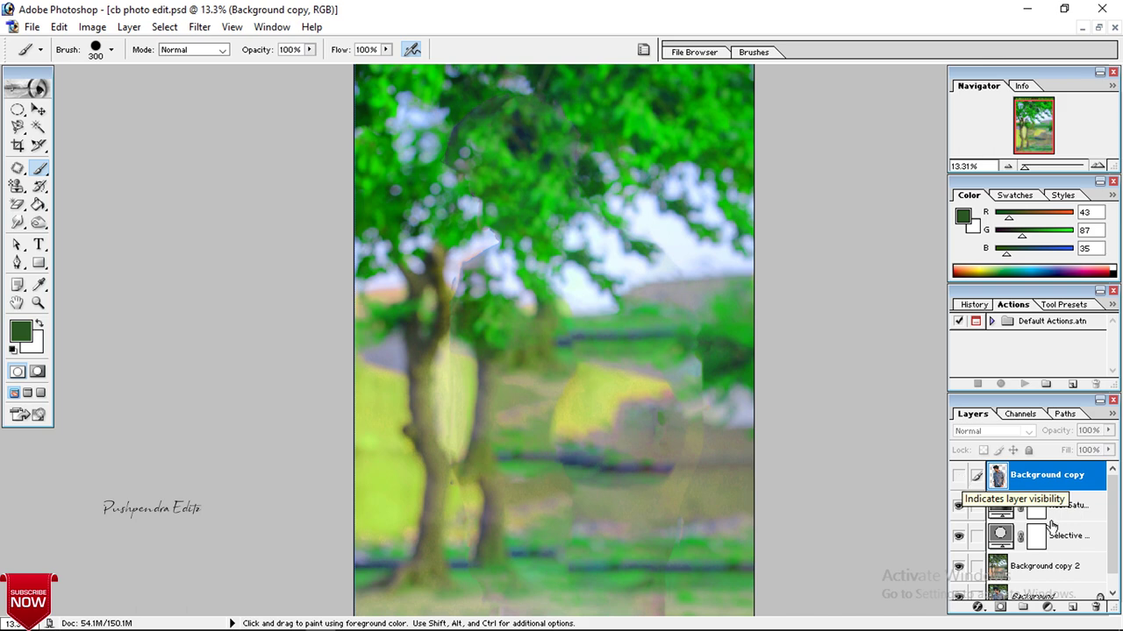
Step: Merge the visible background into the Hue/Saturation 1 layer with Ctrl+Alt+Shift+E
click(1076, 506)
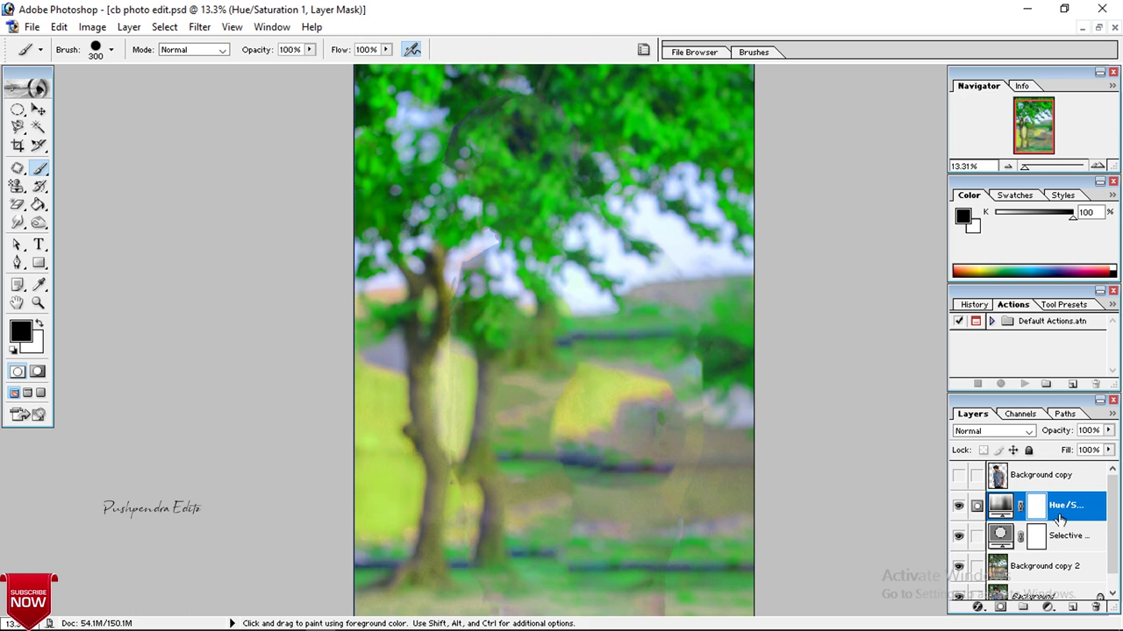
key(ctrl+alt+shift+e)
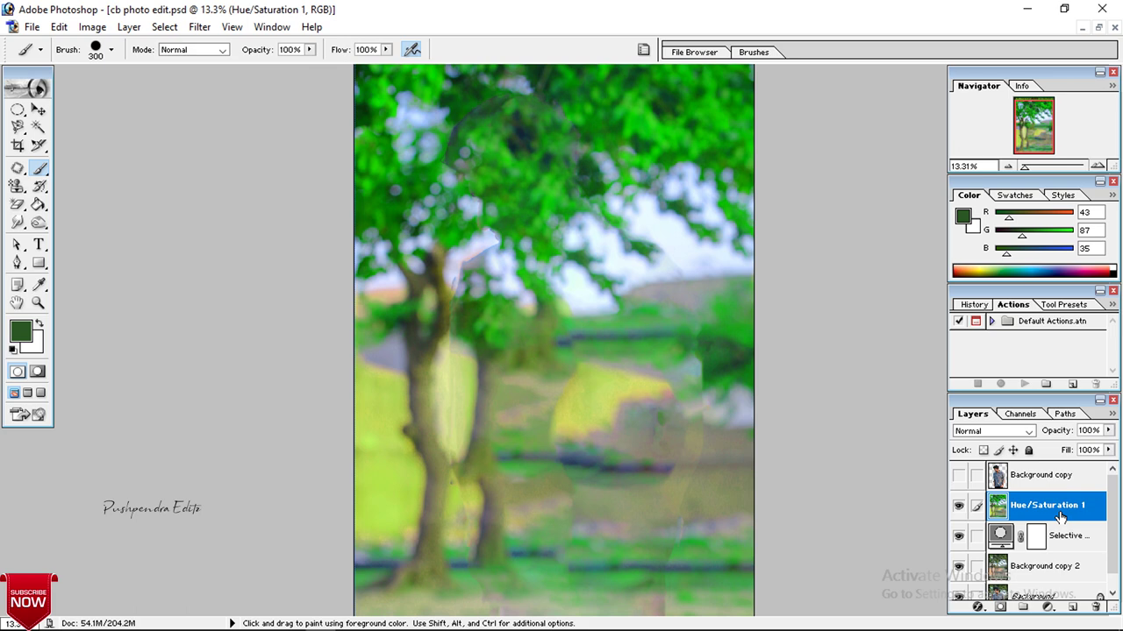
click(958, 476)
click(958, 476)
click(199, 26)
mouse_move(236, 407)
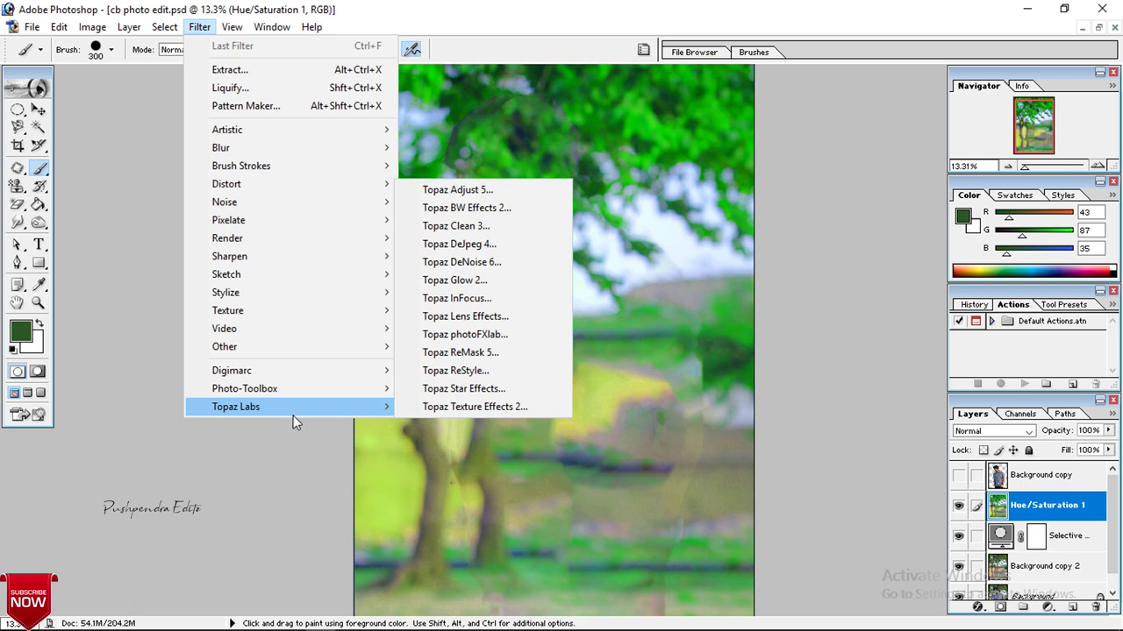
Step: Apply the Topaz Adjust 5 HDR Collection Heavy Pop Grunge preset to the background
click(454, 192)
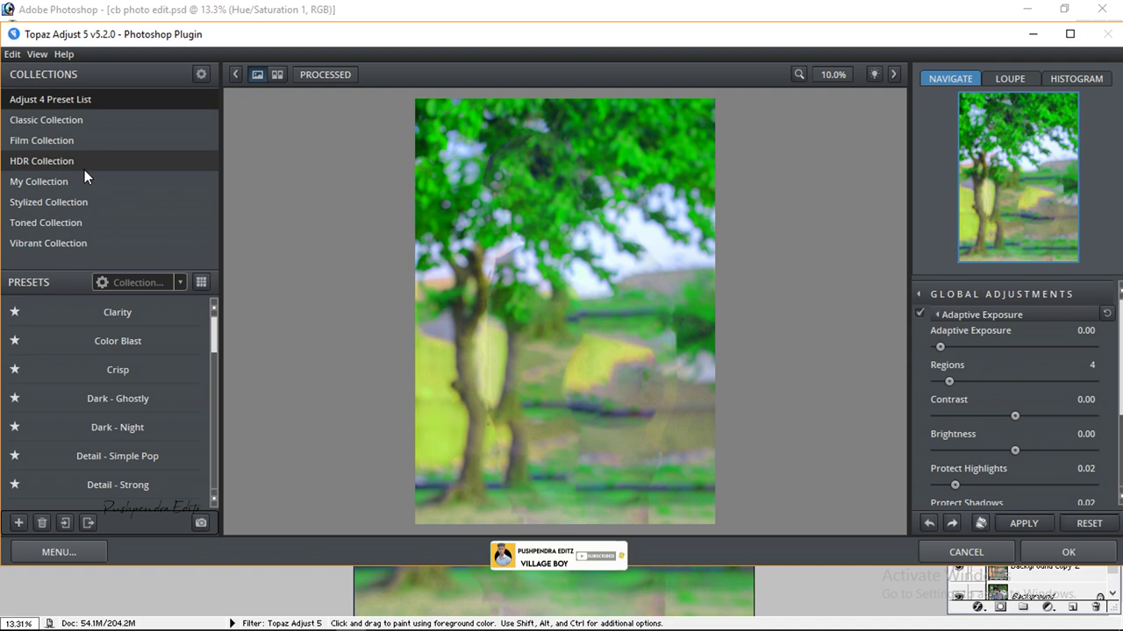
click(85, 169)
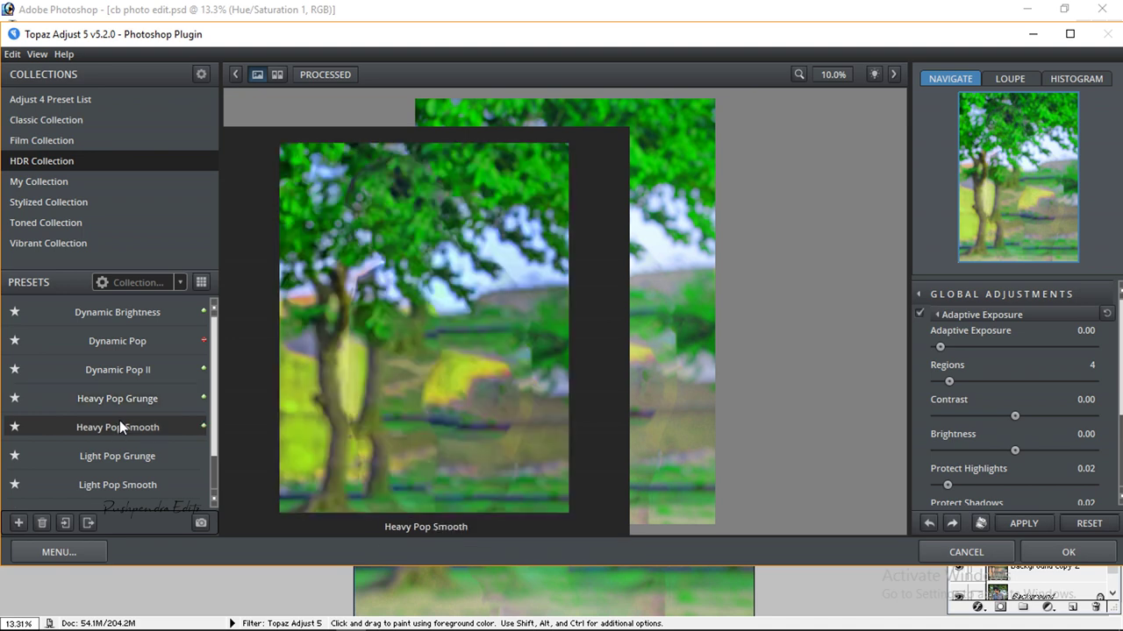
click(121, 402)
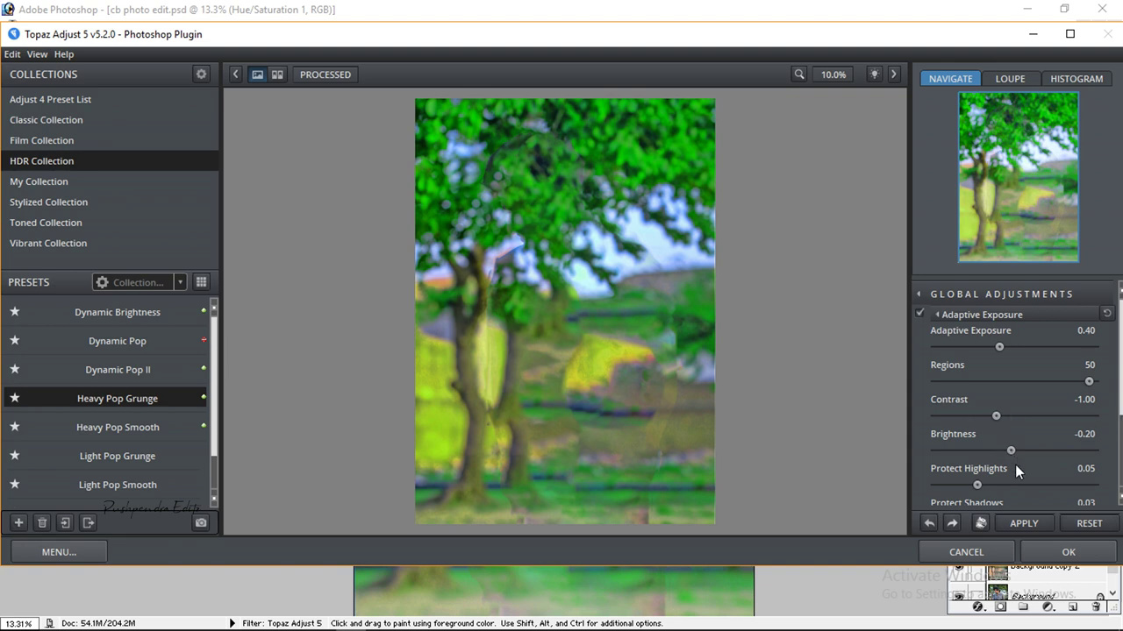
scroll(1117, 429, down, 1)
scroll(1119, 456, down, 2)
scroll(1113, 447, up, 1)
scroll(1114, 447, up, 1)
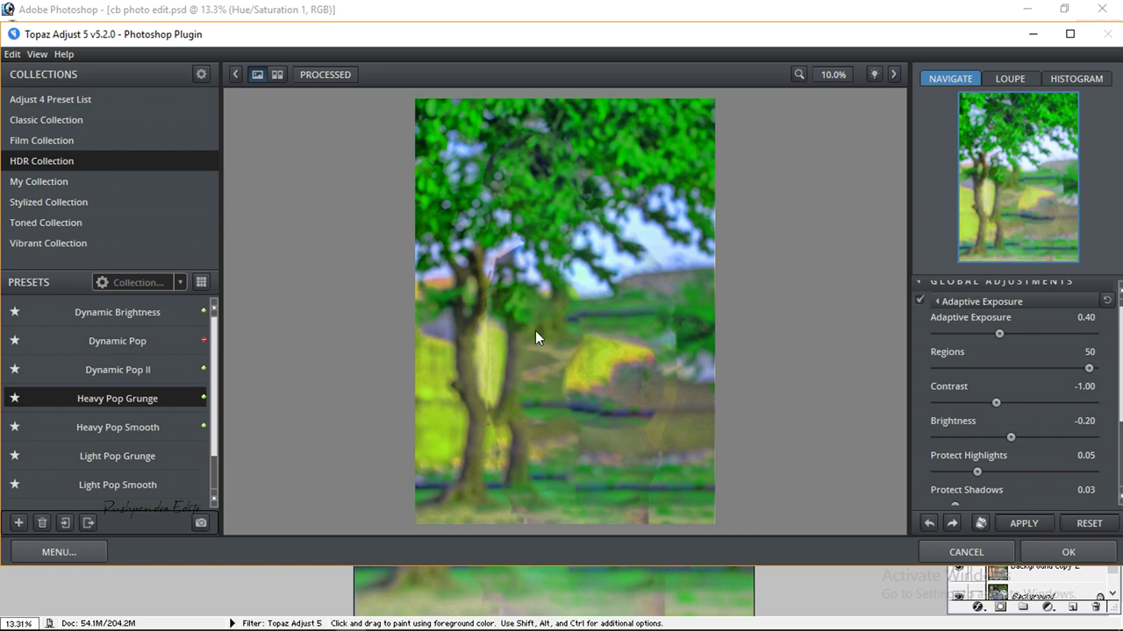
mouse_move(1119, 405)
mouse_down()
mouse_move(1121, 421)
mouse_move(1120, 409)
mouse_up()
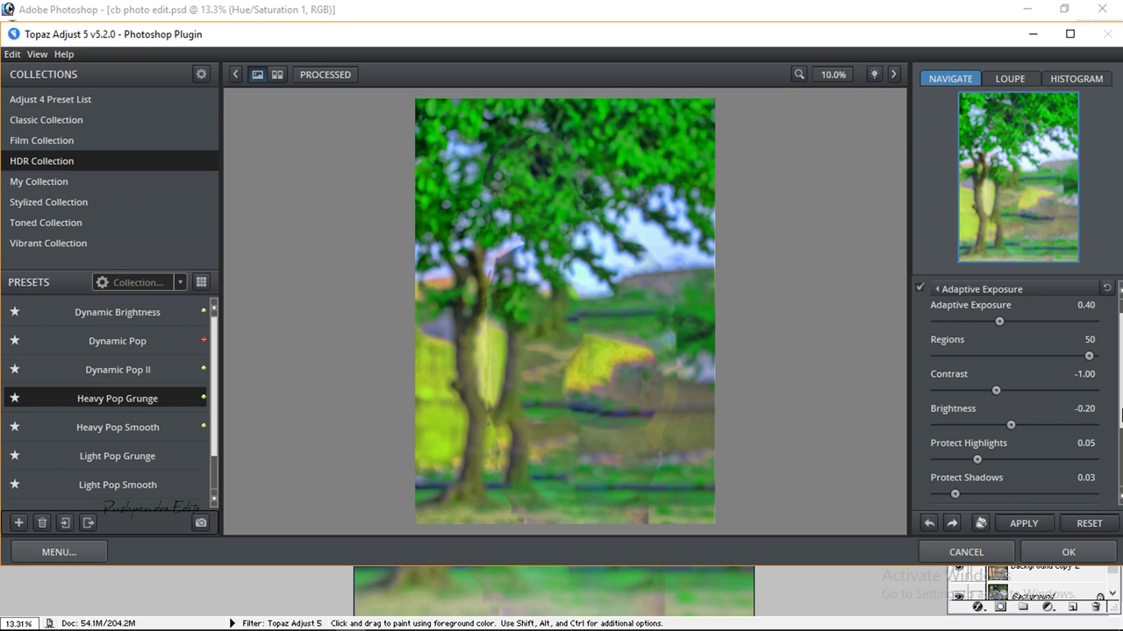
drag(1120, 416, 1120, 414)
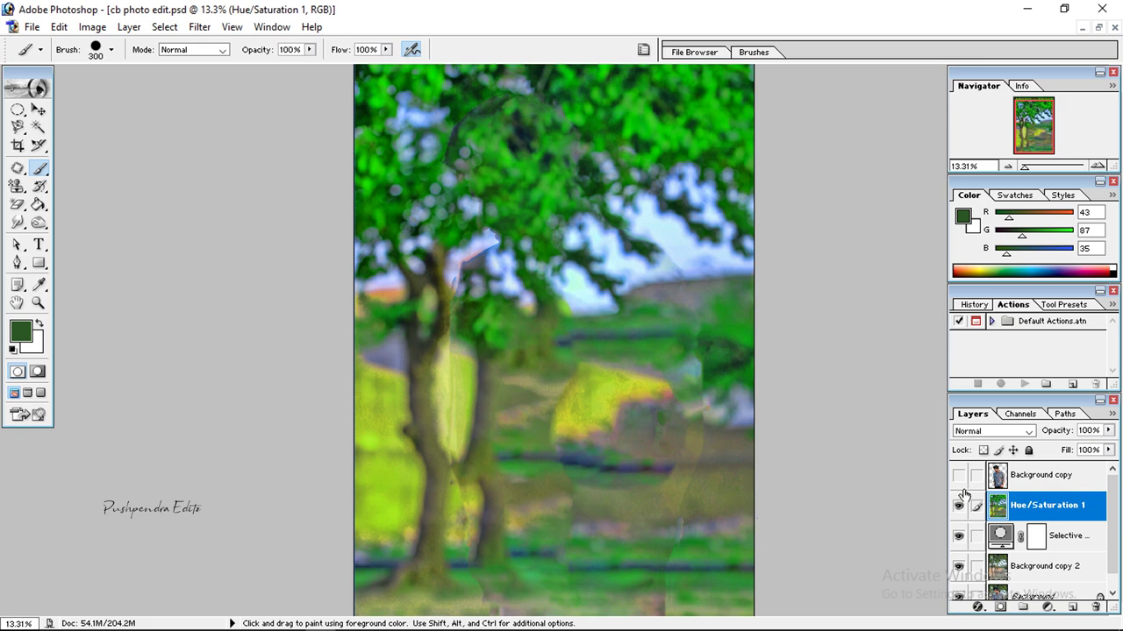
Step: Duplicate the Hue/Saturation 1 background layer while the portrait stays hidden
click(958, 476)
click(959, 480)
click(1092, 507)
drag(1092, 507, 1071, 608)
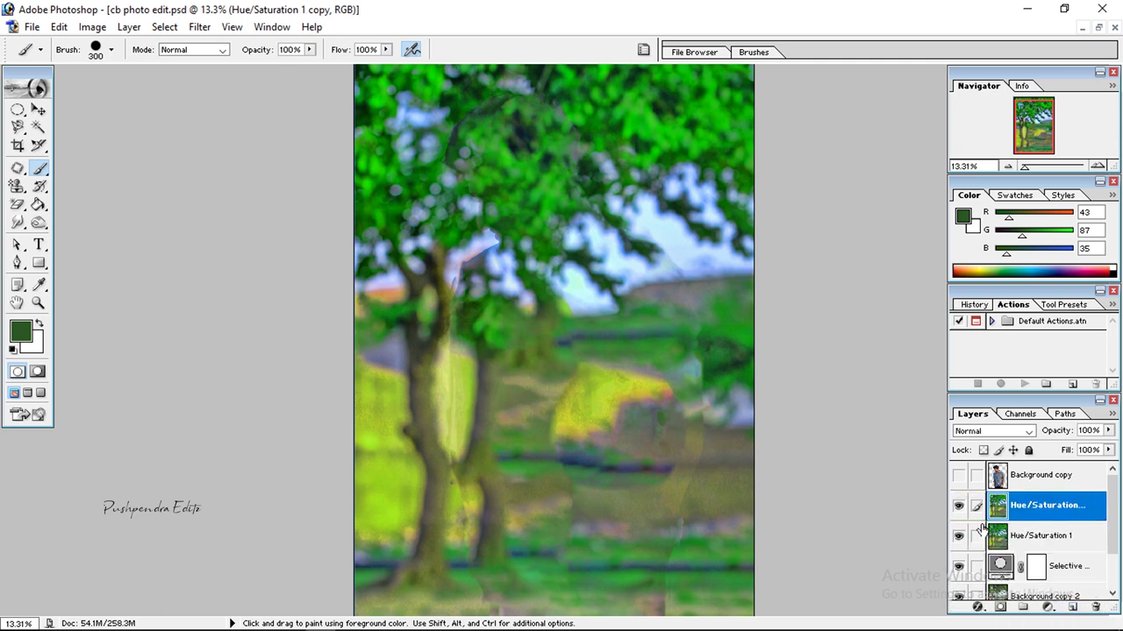
Step: Blur the copy with a 28.6-pixel Gaussian Blur and show the man's portrait again
click(202, 27)
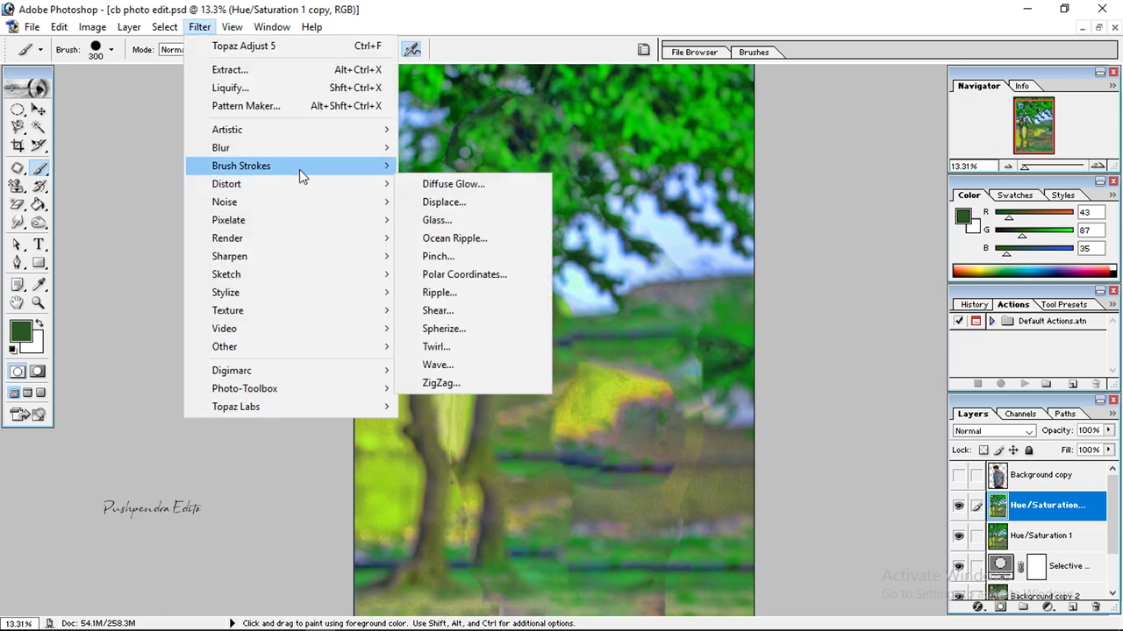
mouse_move(263, 147)
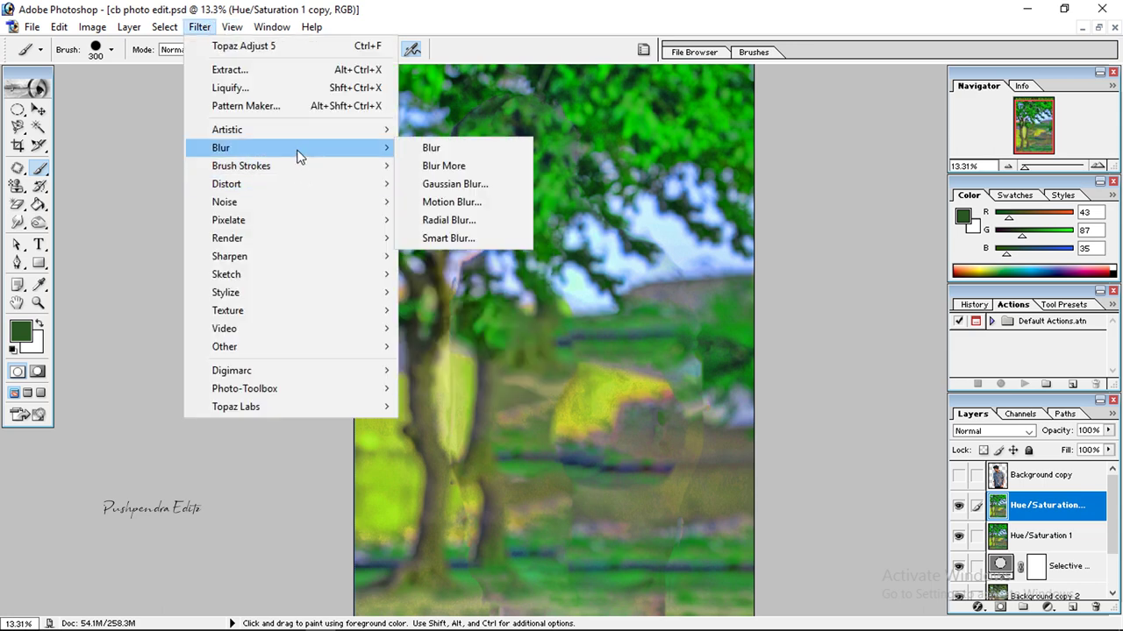
click(454, 185)
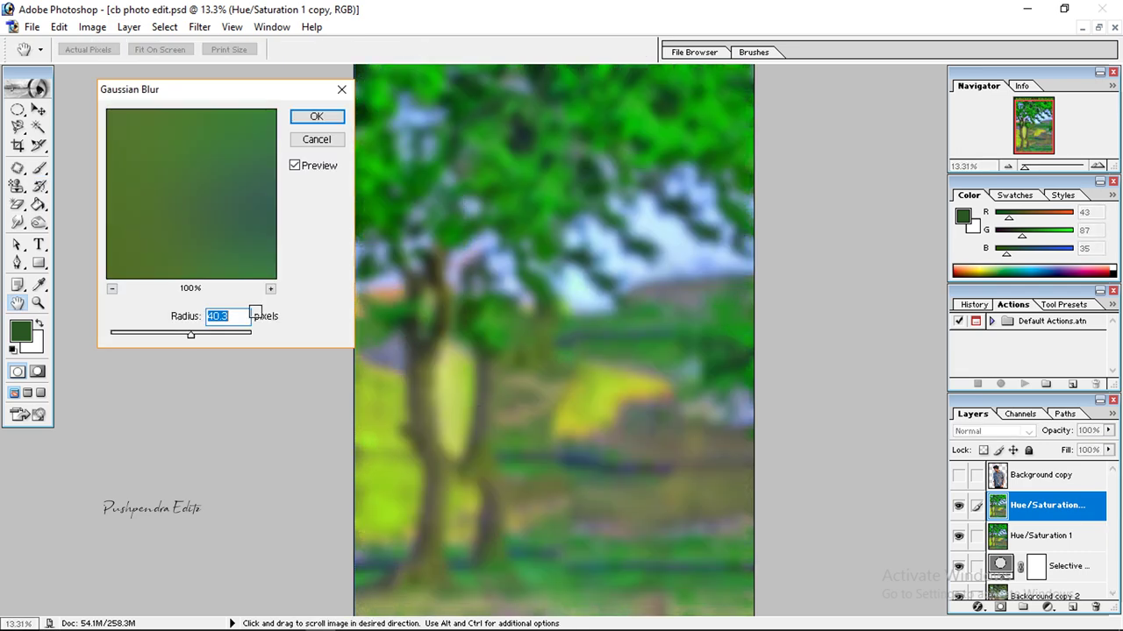
drag(190, 338, 181, 335)
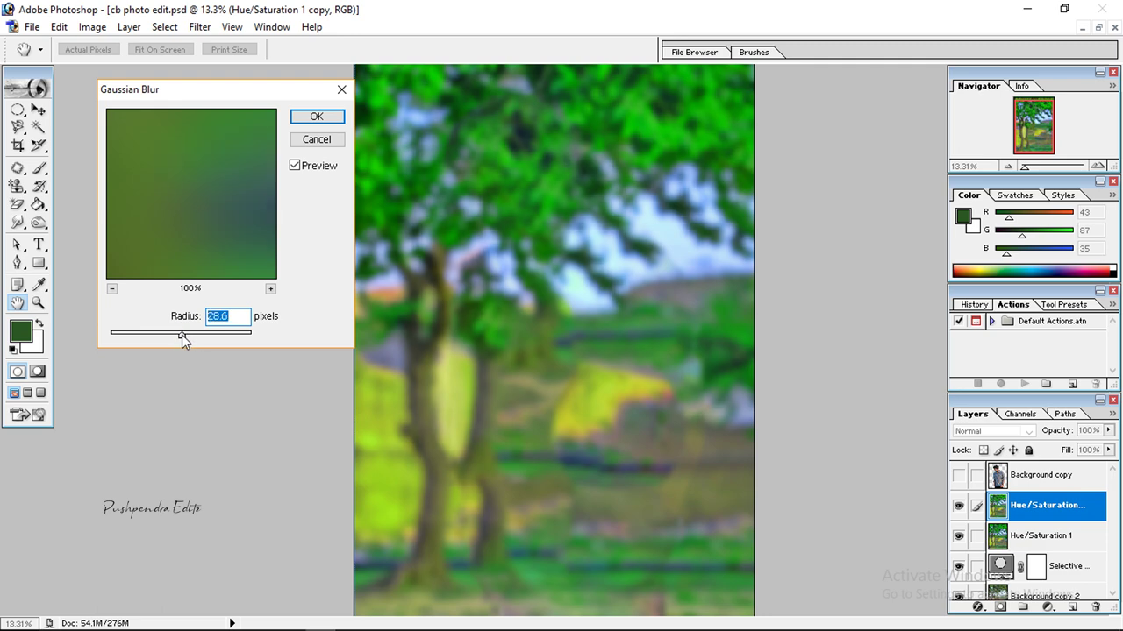
click(313, 116)
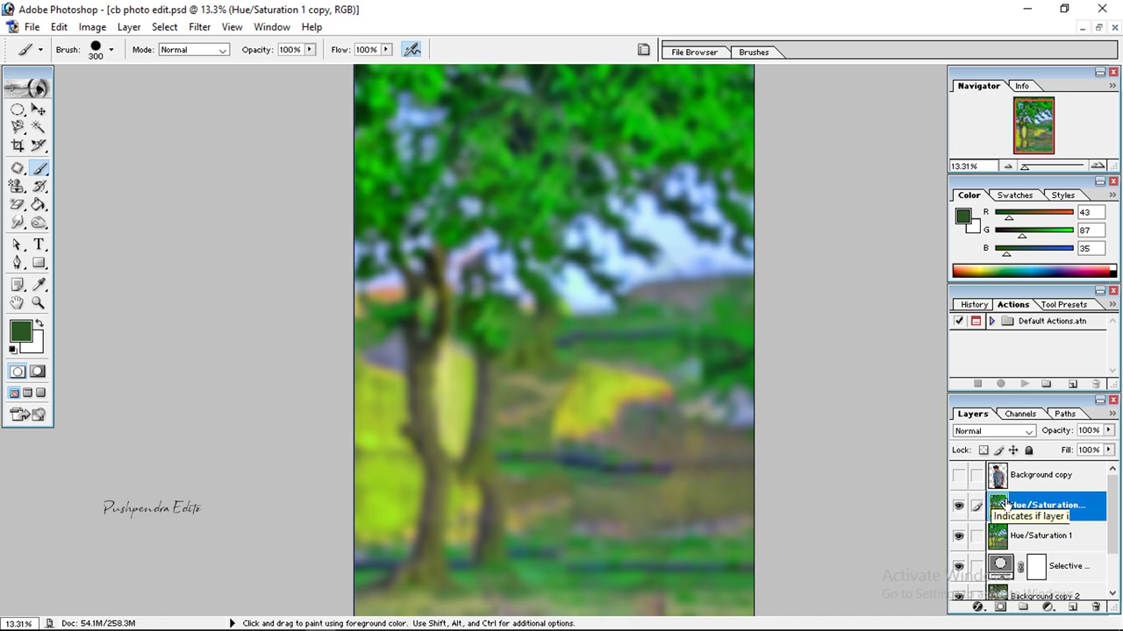
click(959, 474)
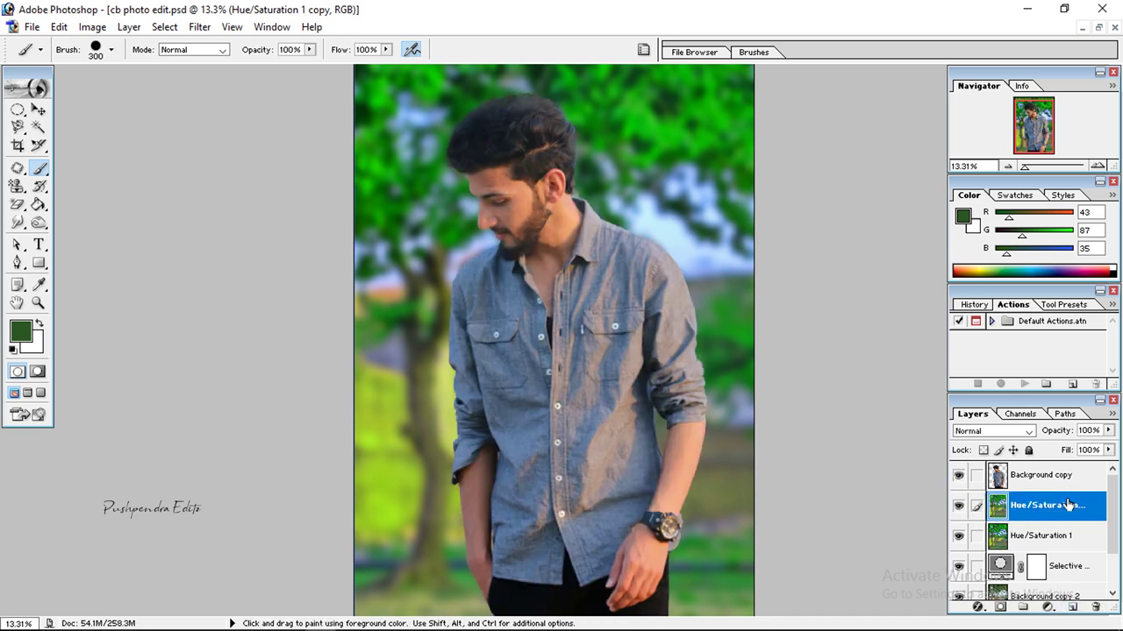
Step: Add an empty Layer 1 above Background copy, deleting a stray duplicate first
click(1052, 478)
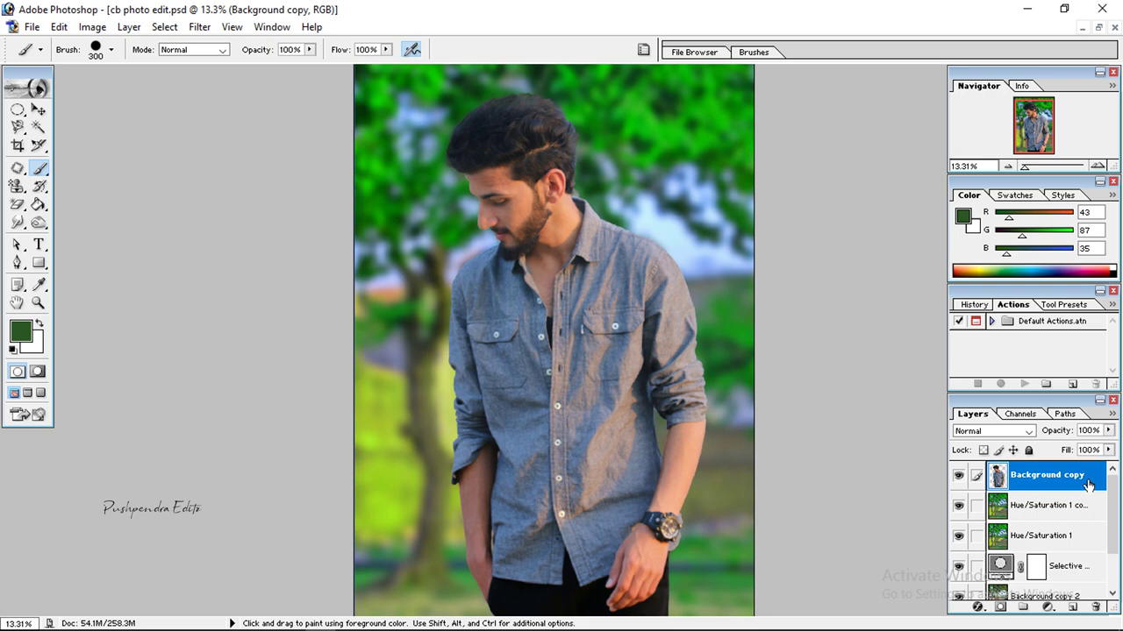
mouse_move(1091, 488)
mouse_down()
mouse_move(1086, 605)
mouse_move(1072, 609)
mouse_up()
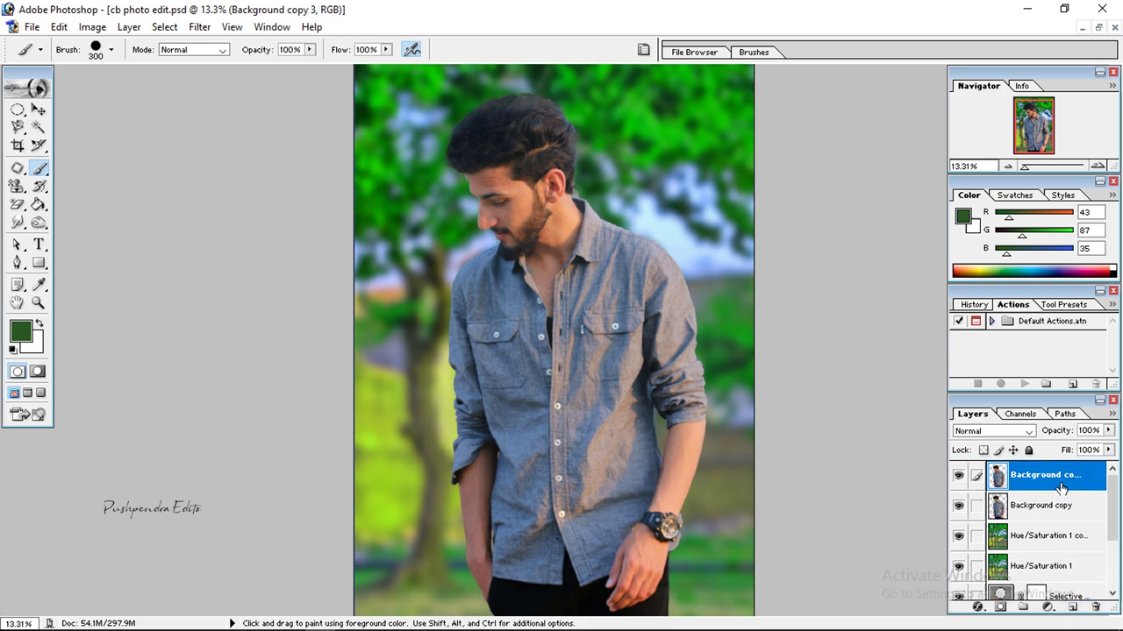
drag(1092, 481, 1098, 609)
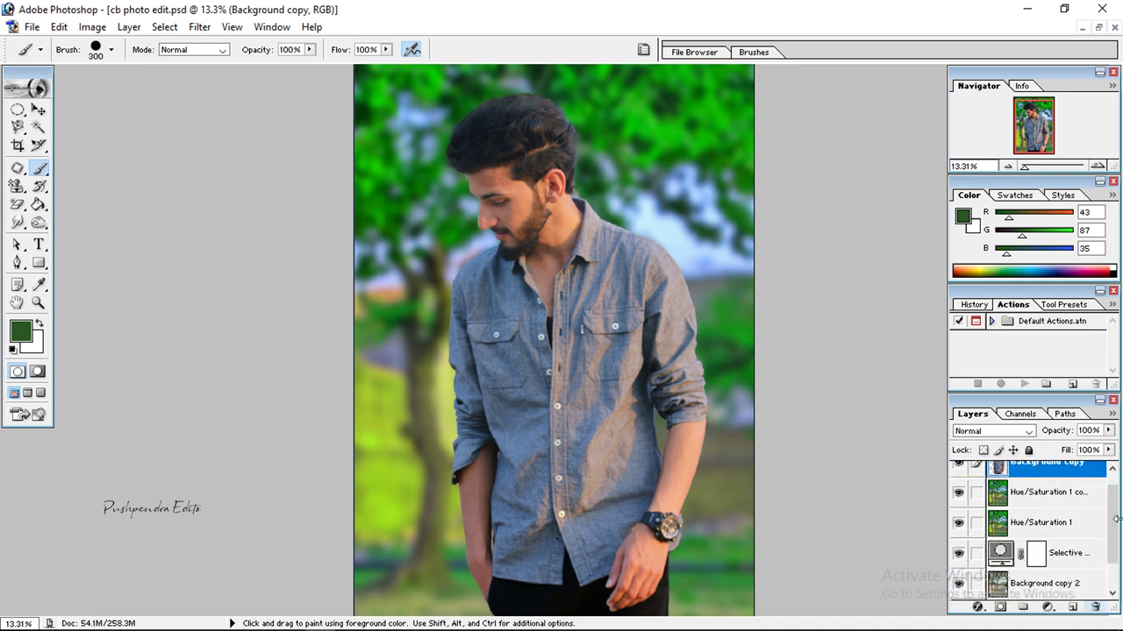
scroll(1109, 526, up, 1)
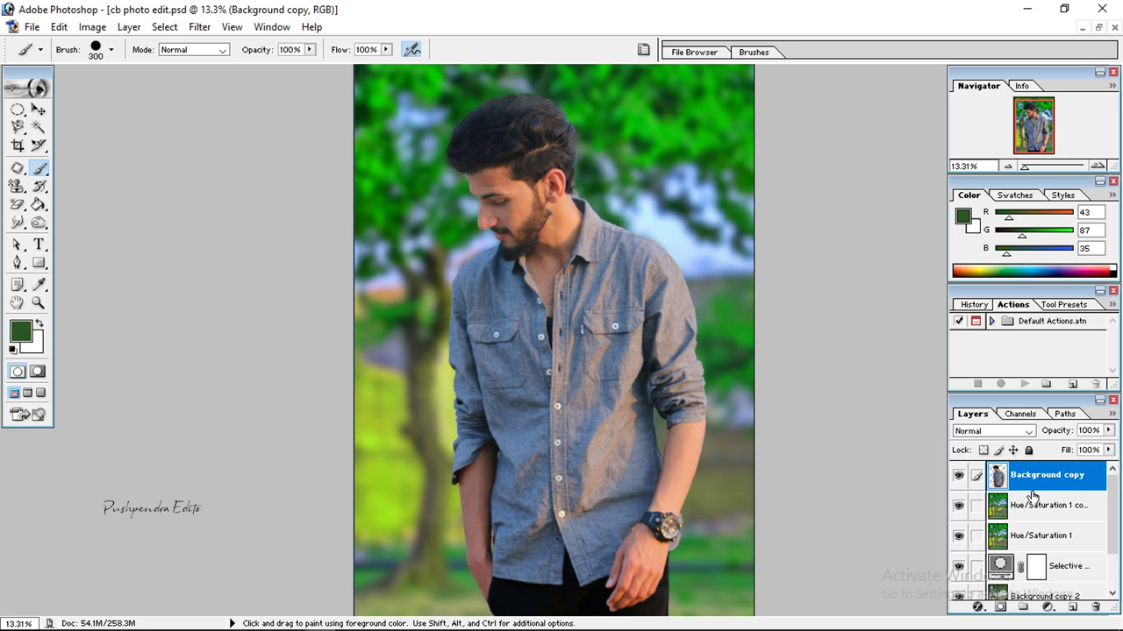
click(1073, 607)
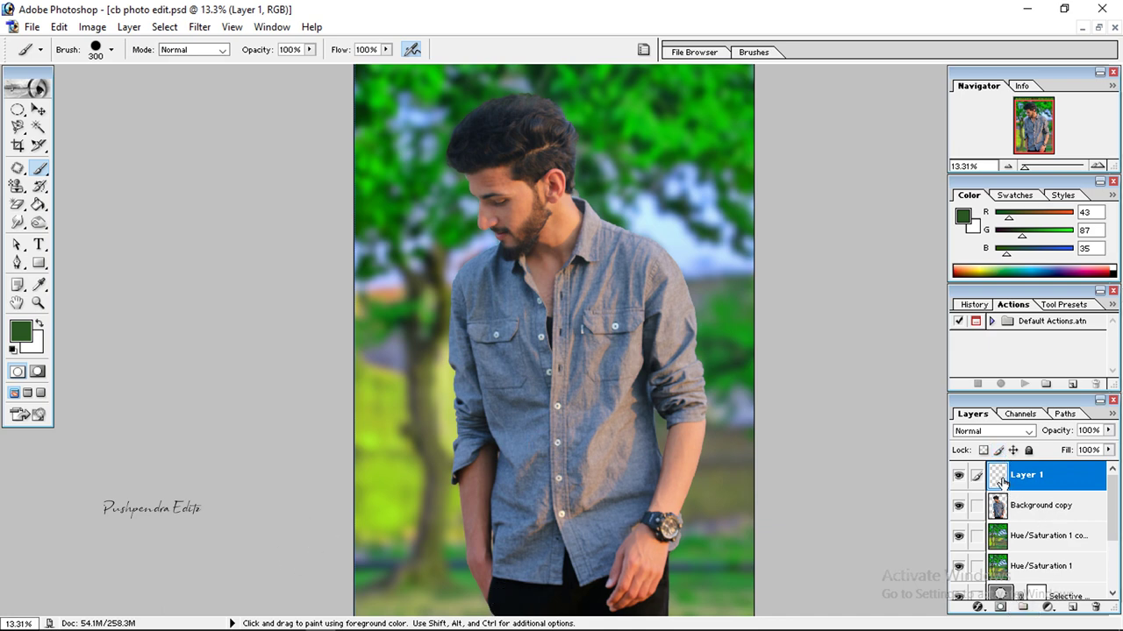
Step: Set the foreground colour to a bright aqua-green around 00FFC0
click(39, 168)
click(91, 169)
click(21, 331)
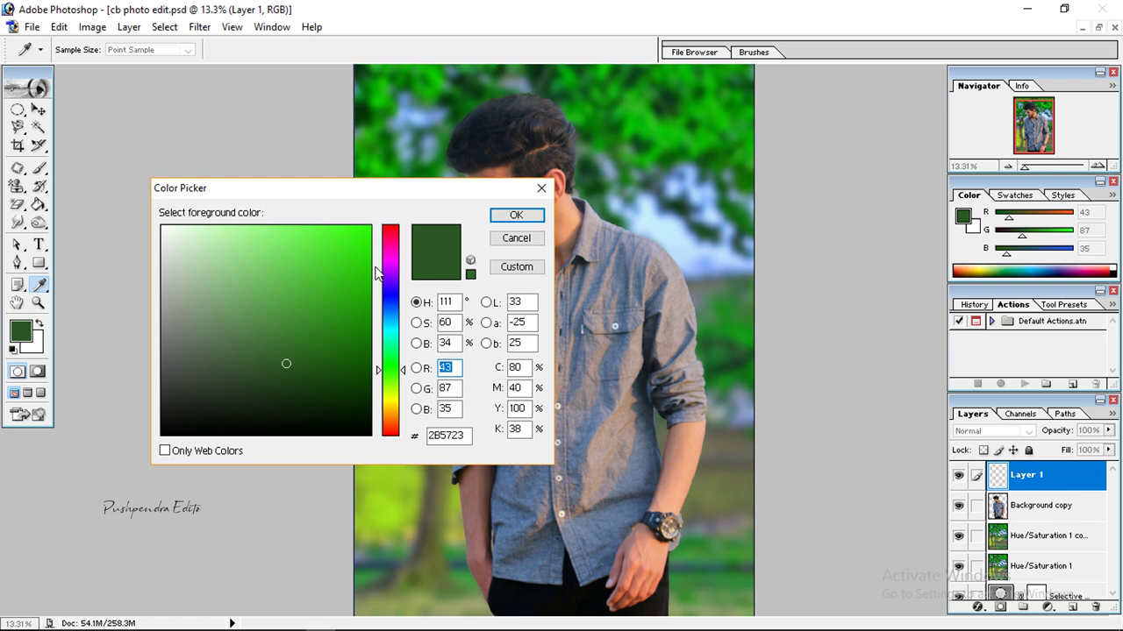
drag(395, 377, 390, 341)
drag(296, 258, 424, 209)
drag(330, 248, 373, 223)
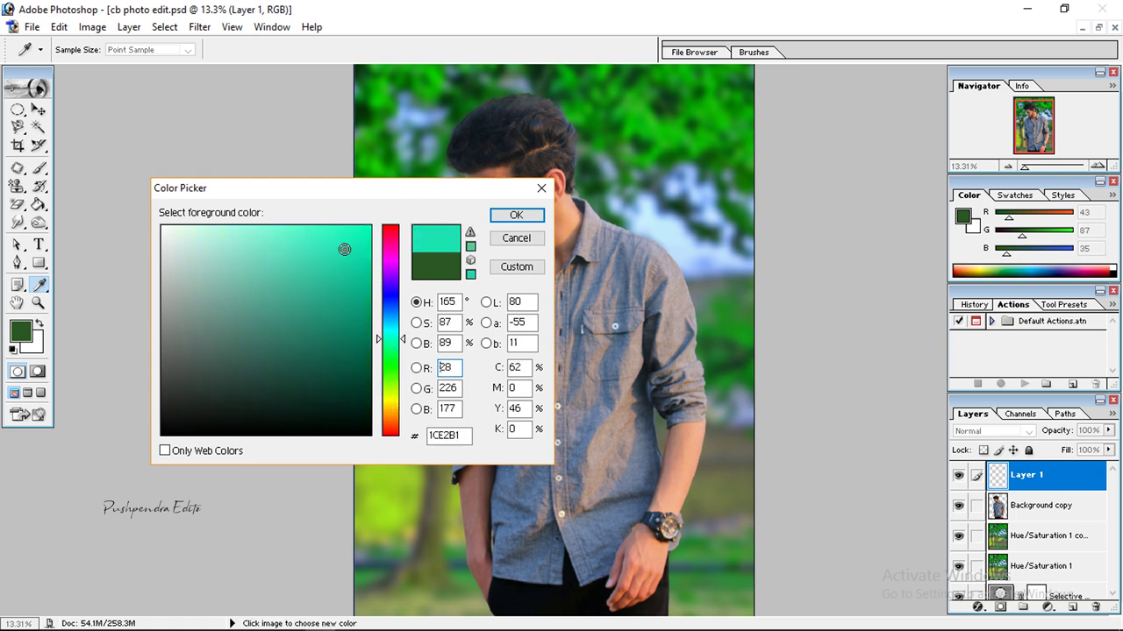
click(508, 215)
Step: Brush the aqua over the shirt on Layer 1 and set its blend mode to Darken
key(b)
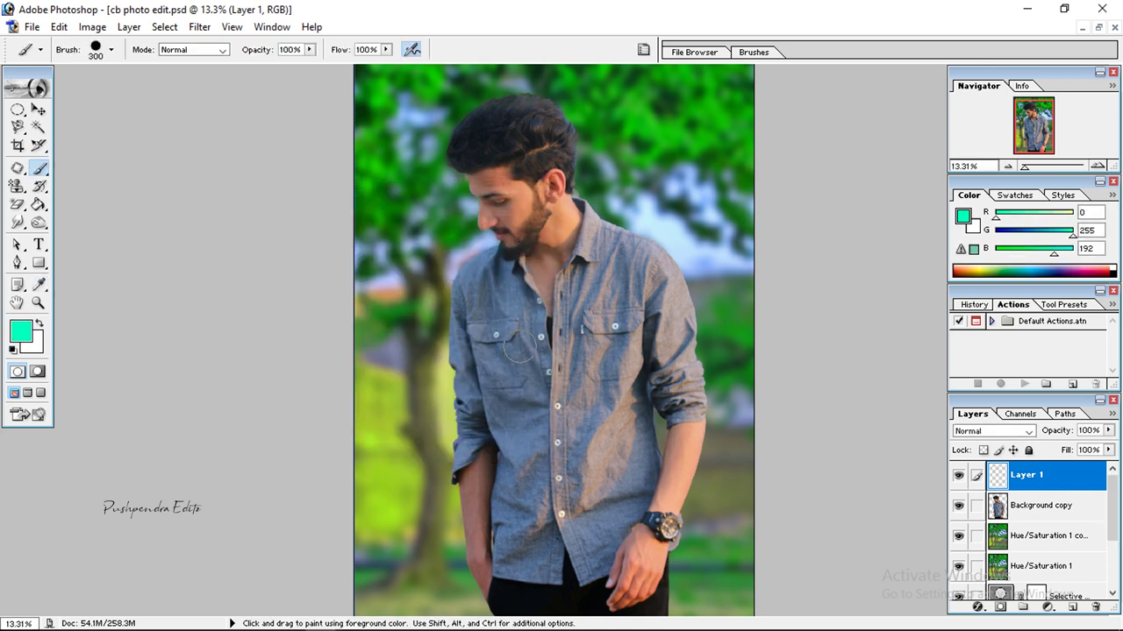
mouse_move(513, 351)
mouse_down()
mouse_move(478, 338)
mouse_move(509, 302)
mouse_move(529, 395)
mouse_move(579, 403)
mouse_move(614, 259)
mouse_move(605, 324)
mouse_move(649, 351)
mouse_move(634, 321)
mouse_move(636, 259)
mouse_move(657, 299)
mouse_move(603, 318)
mouse_up()
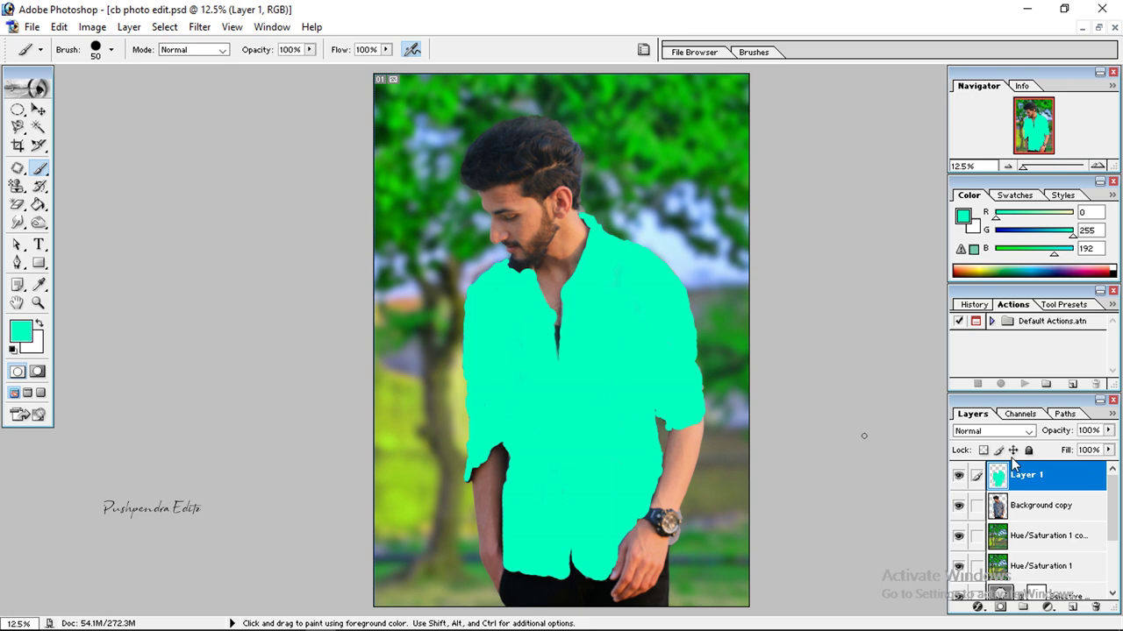
click(968, 432)
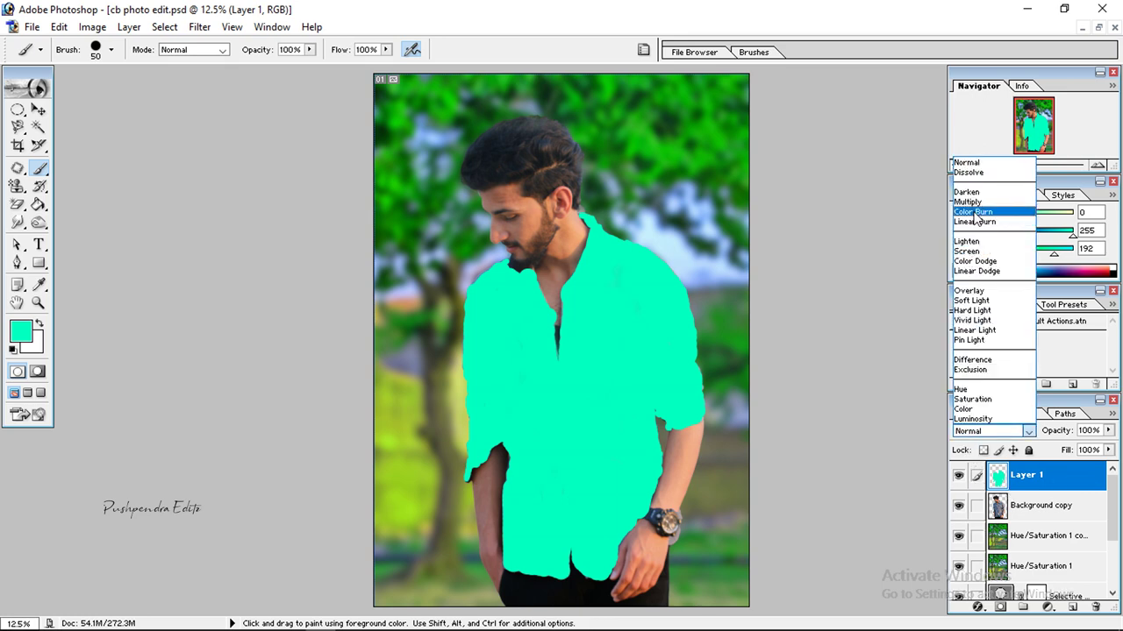
click(968, 192)
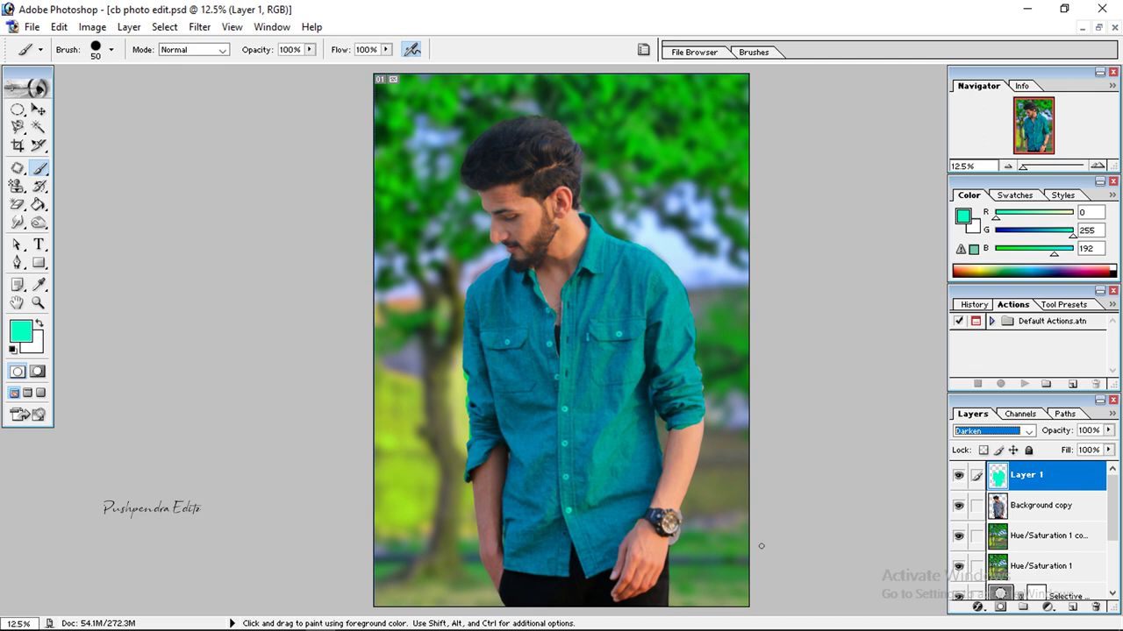
key(ctrl+plus)
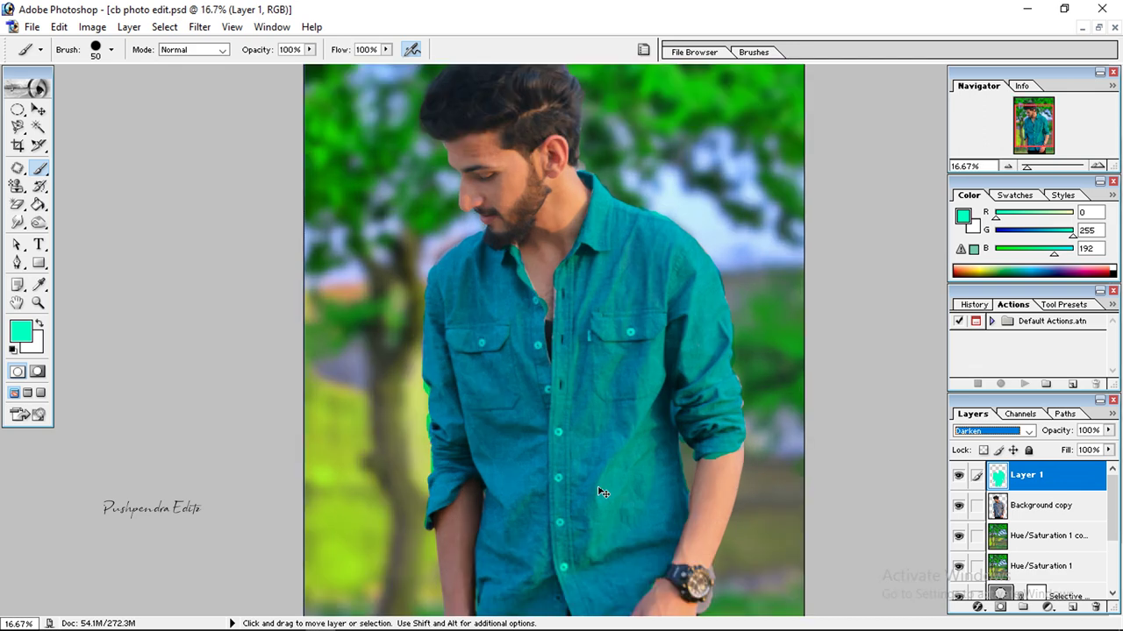
key(ctrl+plus)
drag(393, 485, 371, 394)
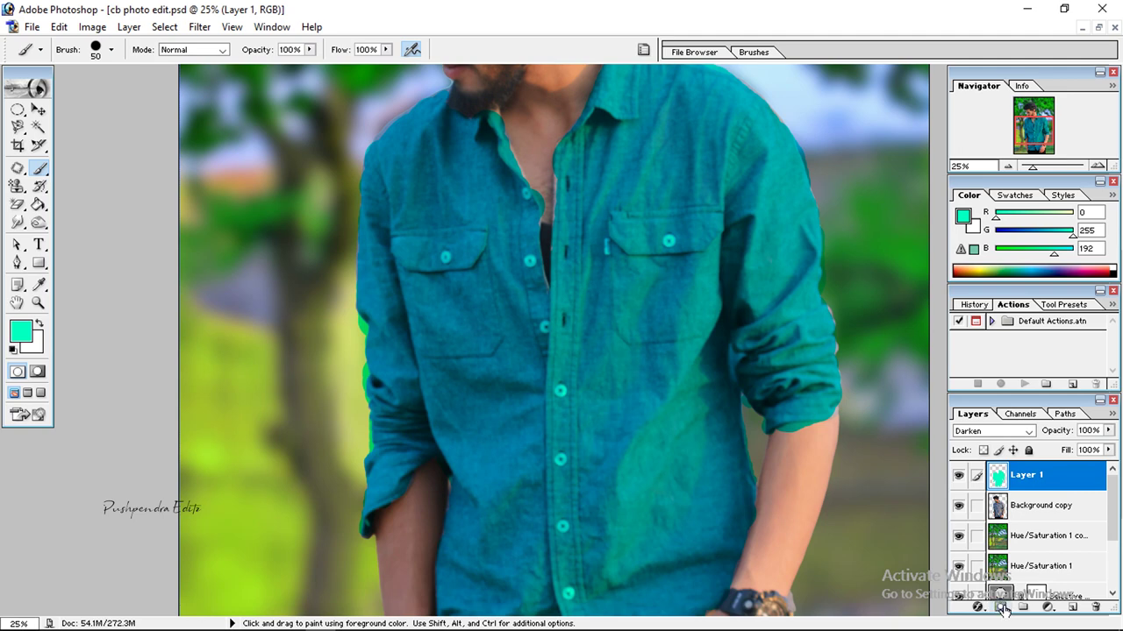
Step: Add a mask to Layer 1 and paint out the cyan spill at the shirt's left edge
click(1000, 606)
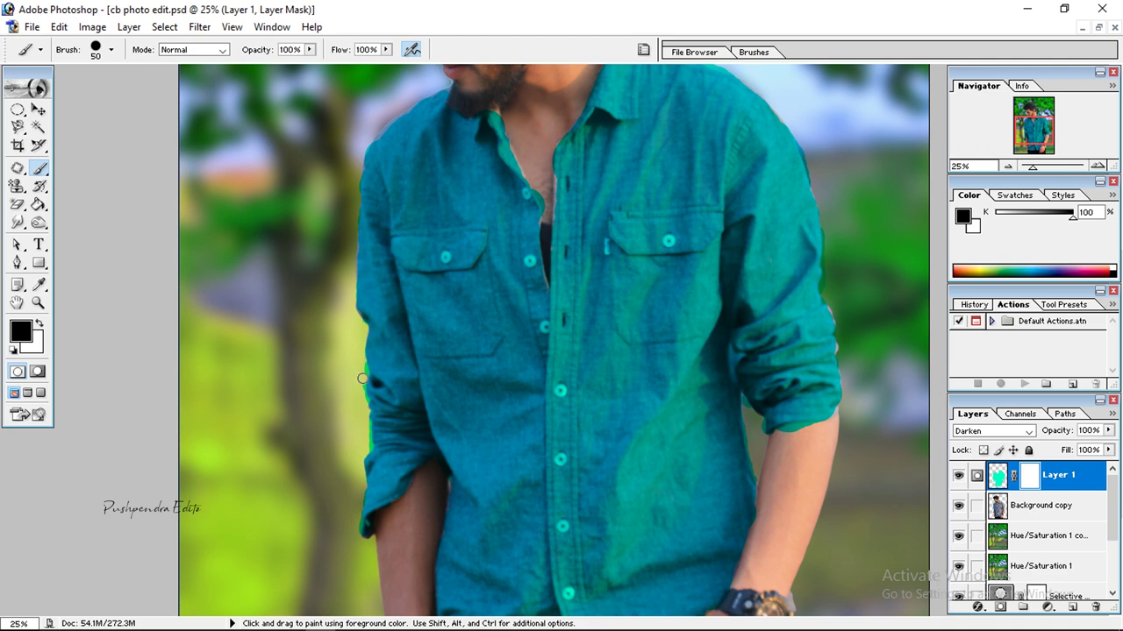
drag(358, 409, 361, 443)
key(ctrl+minus)
key(ctrl+minus)
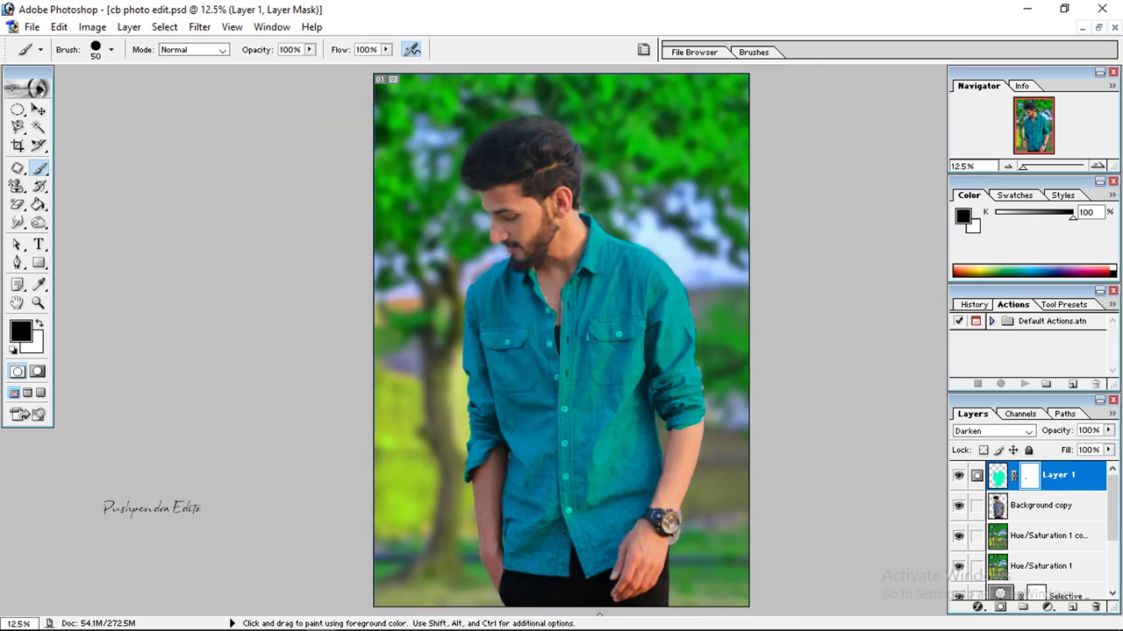
click(998, 478)
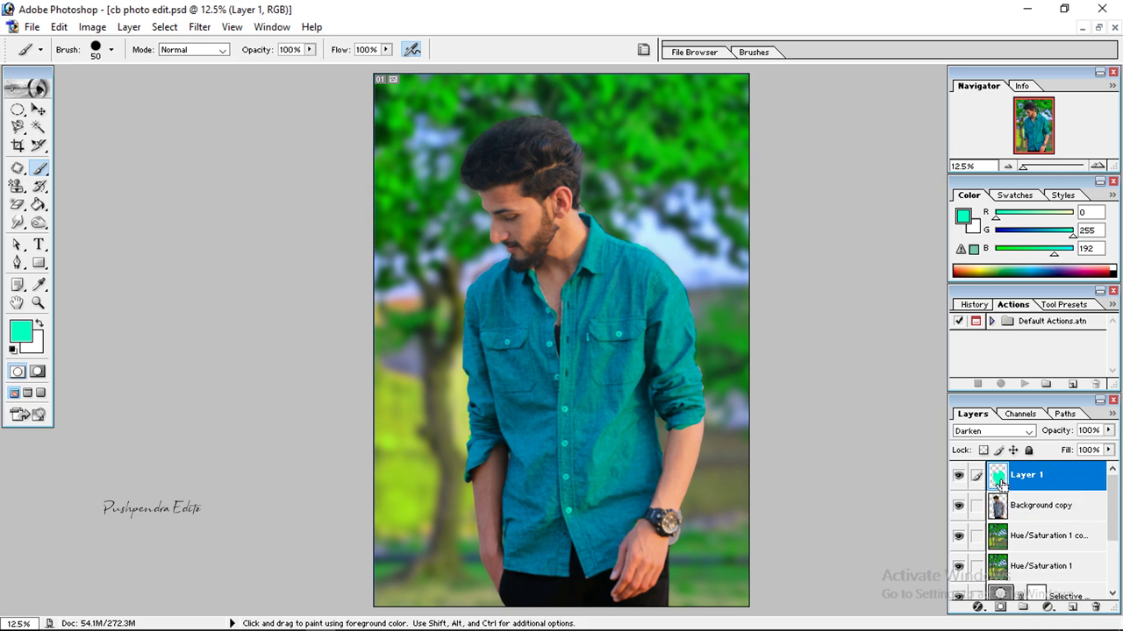
Step: Load the shirt selection and add Hue/Saturation with Hue +11, Saturation +17, Lightness +5
ctrl+click(999, 478)
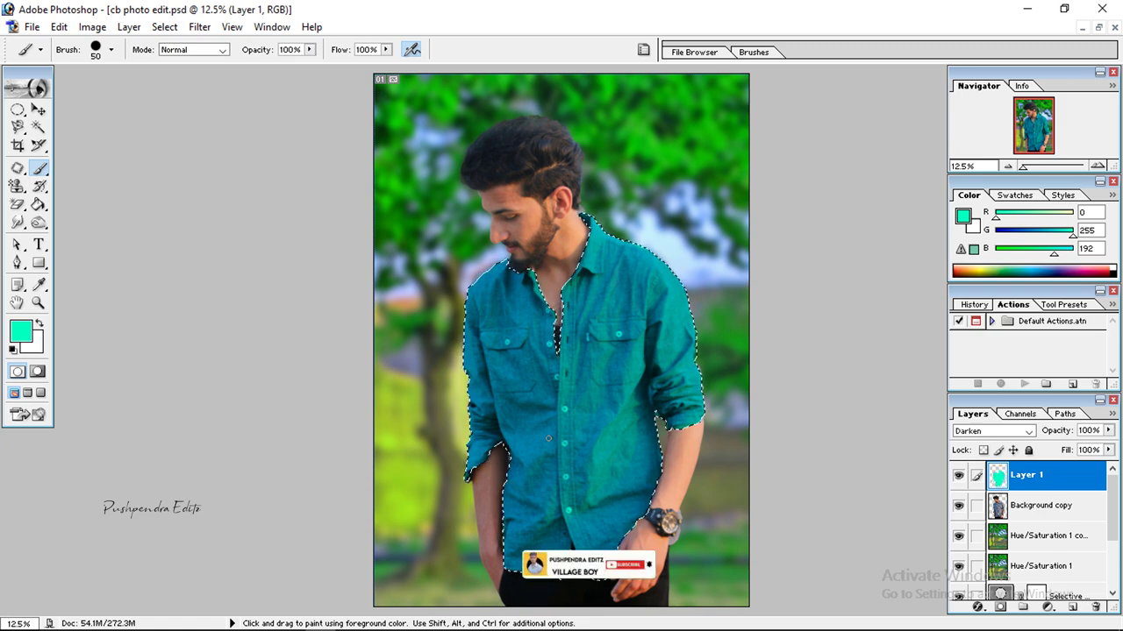
click(1048, 606)
click(1017, 478)
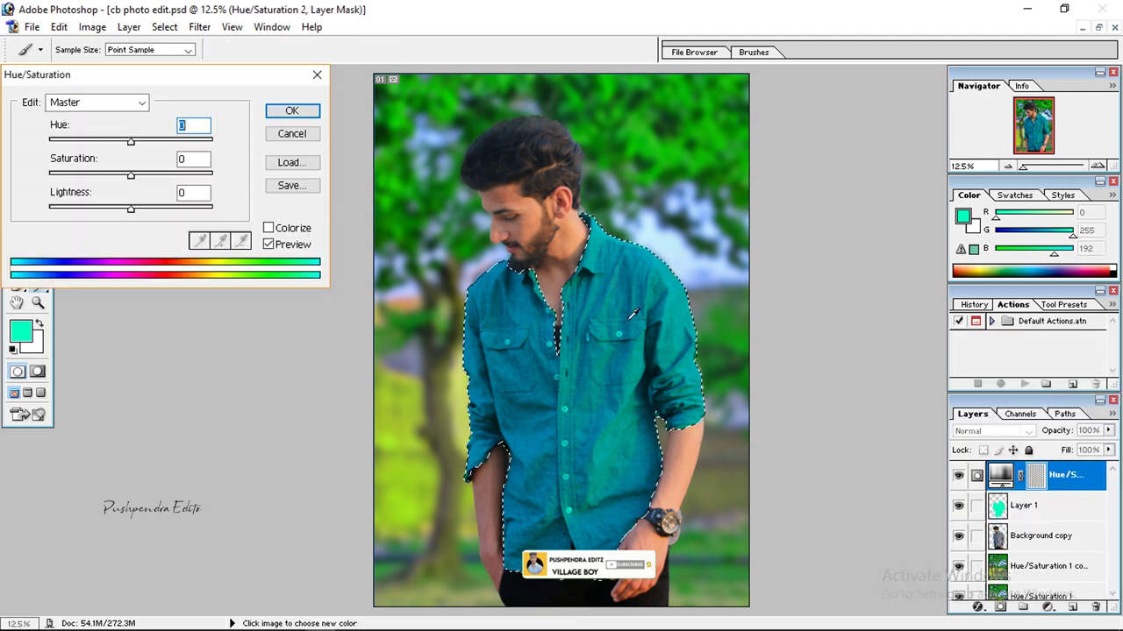
drag(131, 141, 139, 143)
drag(132, 173, 144, 175)
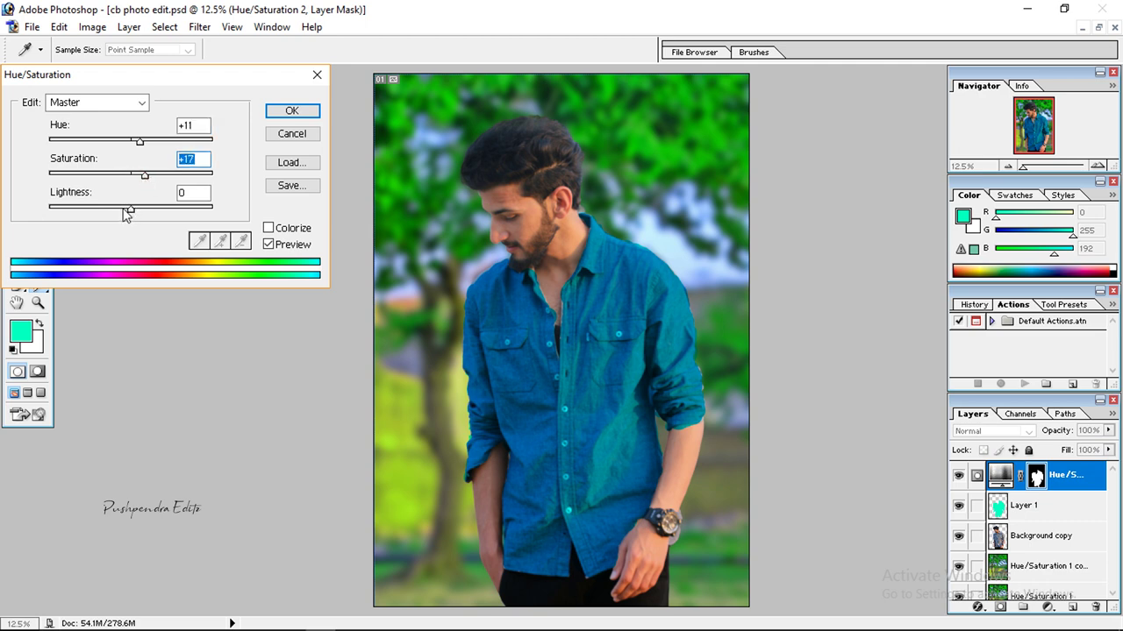
drag(128, 216, 134, 217)
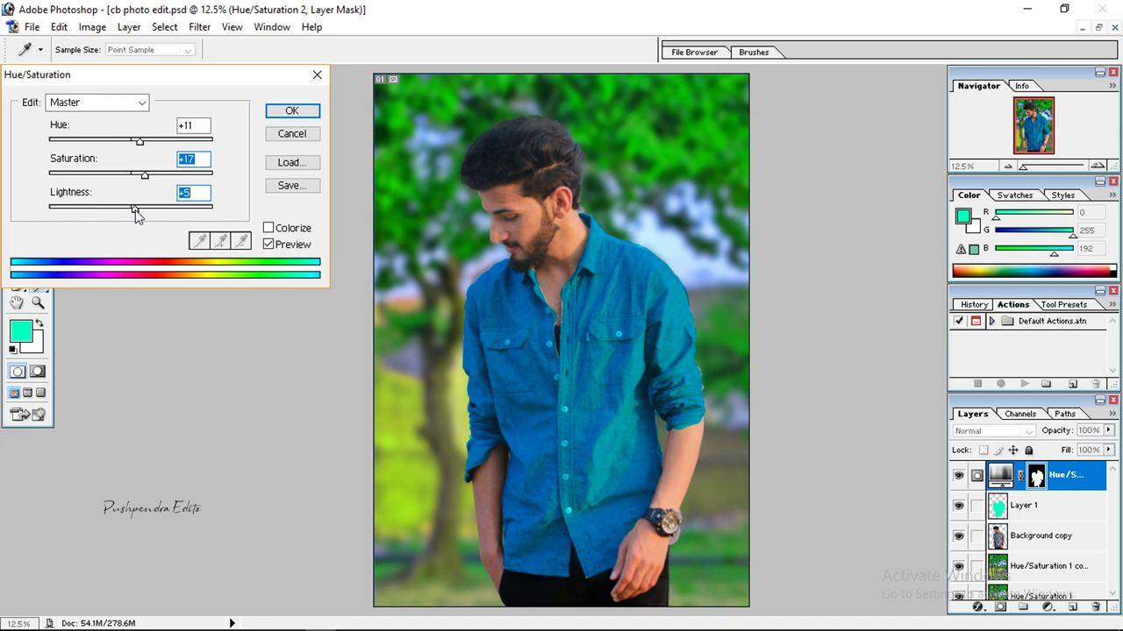
click(283, 112)
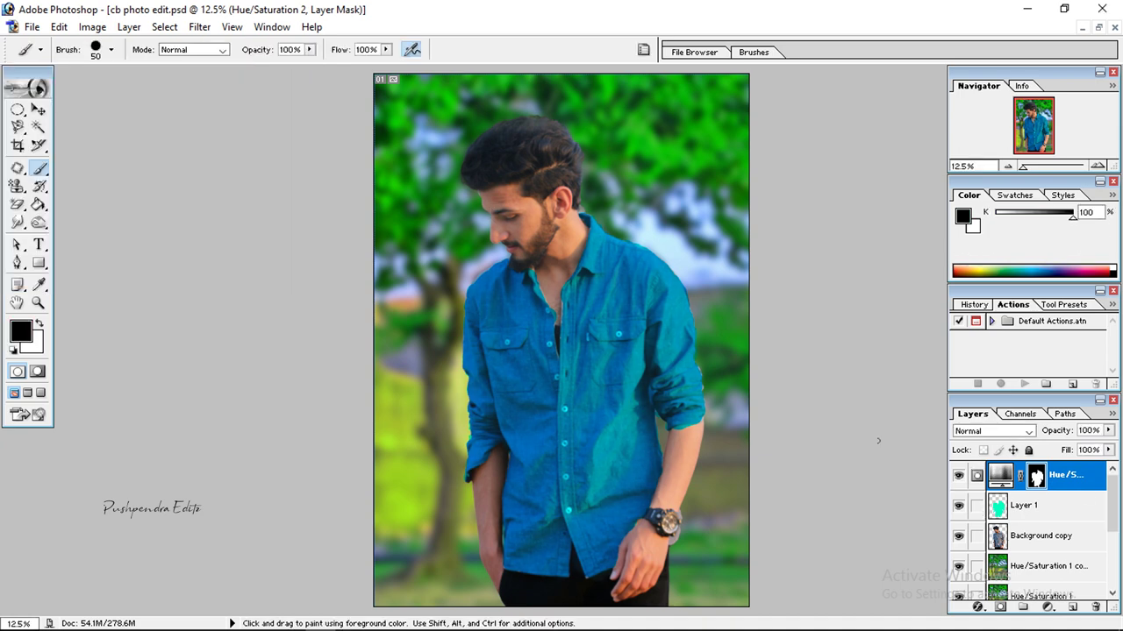
click(958, 476)
Step: Stamp all visible layers into the top Hue/Saturation 2 layer and launch Topaz Adjust 5
key(ctrl+shift+alt+e)
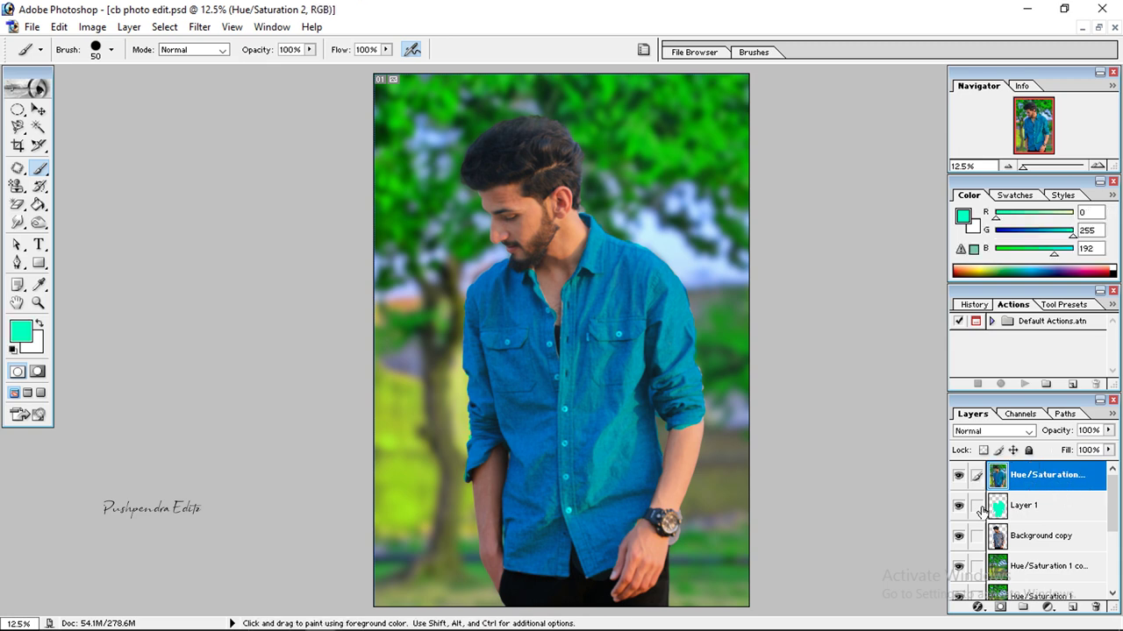
click(200, 27)
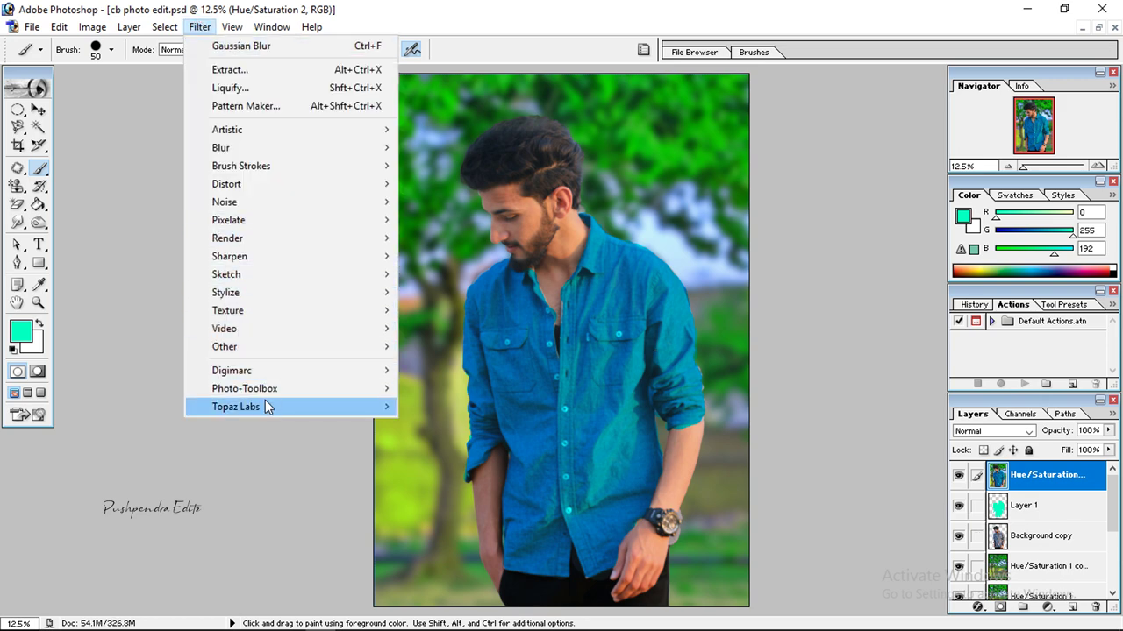
mouse_move(236, 407)
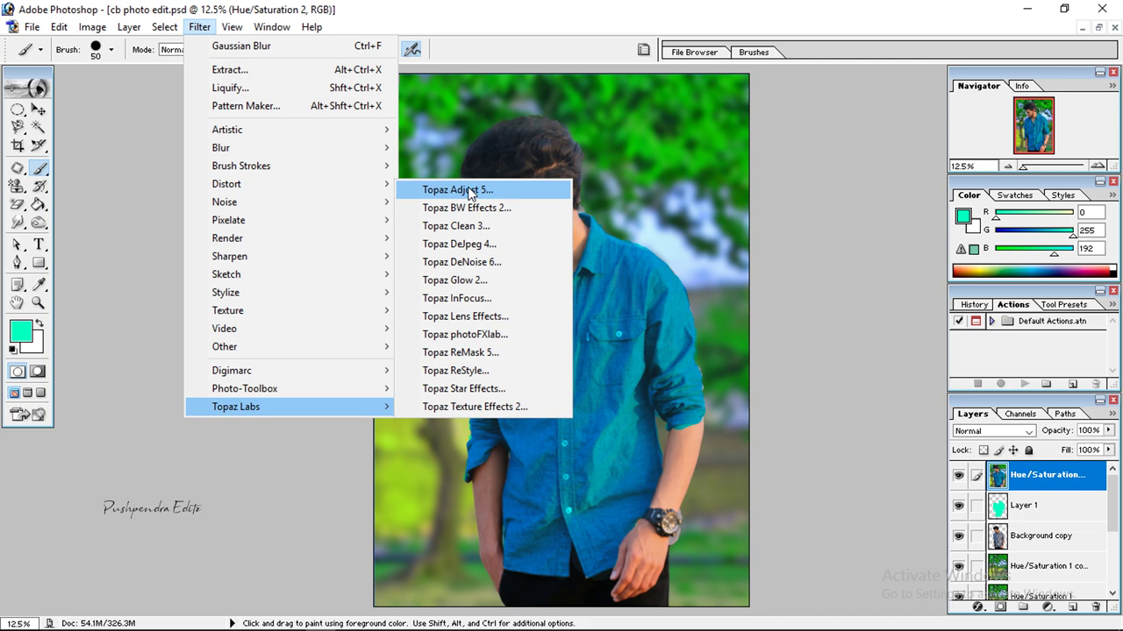
click(471, 191)
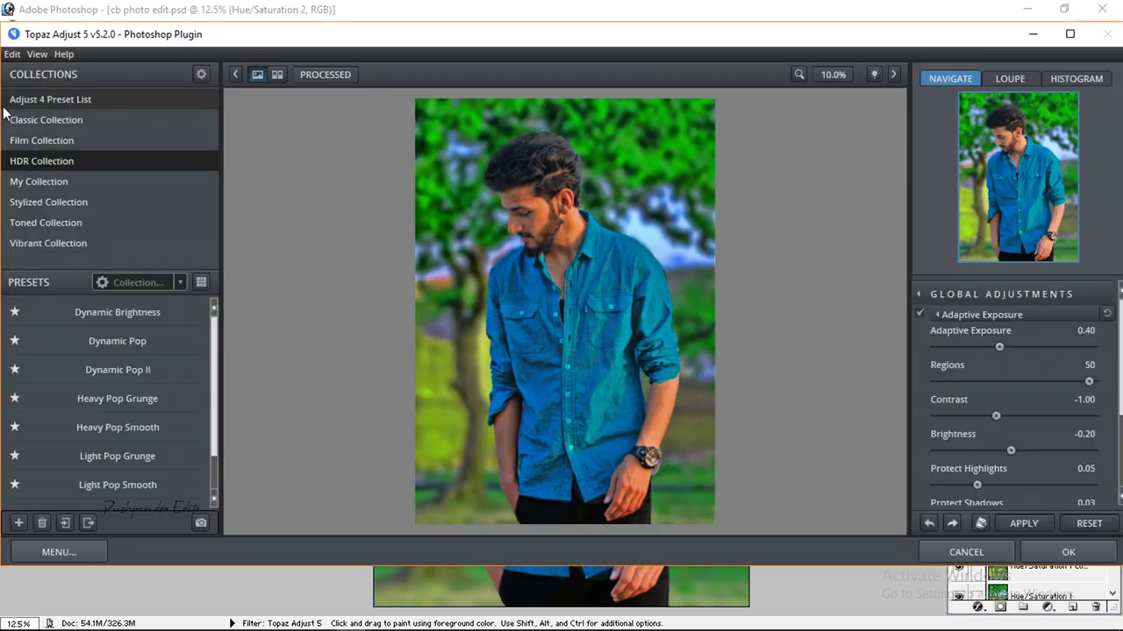
Step: Apply the Clarity preset from Topaz's Adjust 4 Preset List and return to Photoshop
click(76, 99)
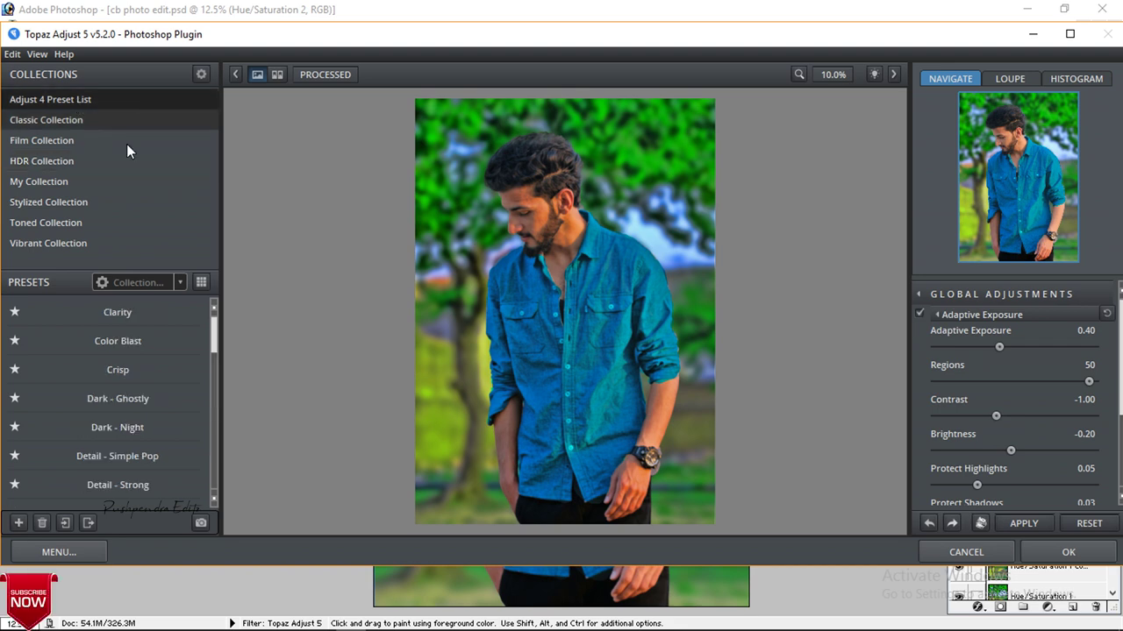
click(112, 312)
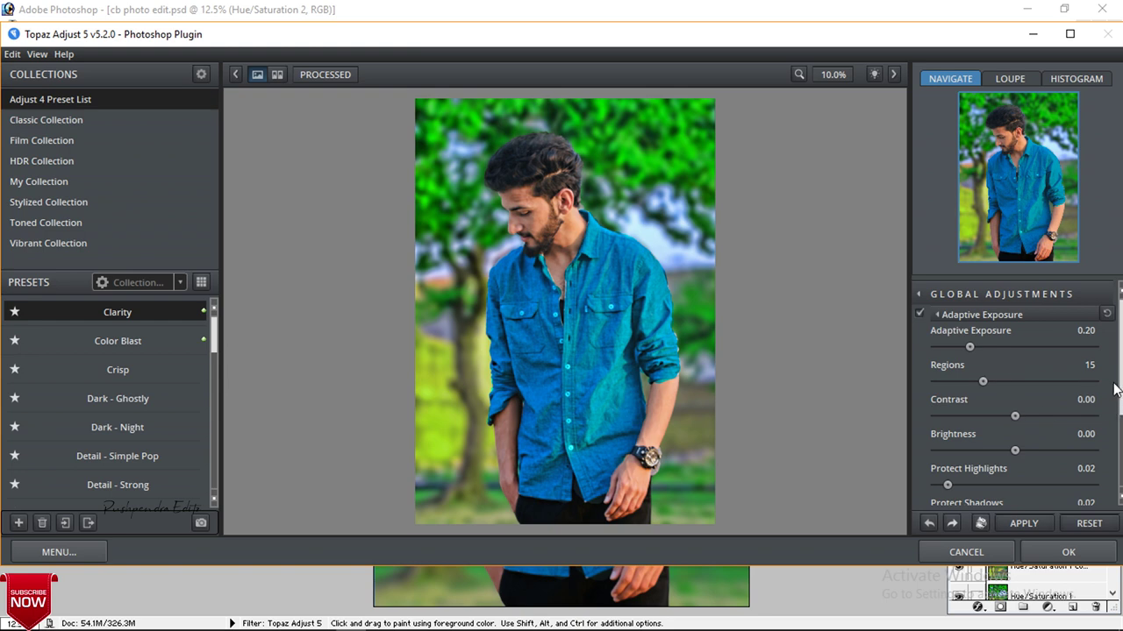
scroll(1120, 392, down, 2)
scroll(1120, 395, down, 2)
scroll(1119, 404, up, 4)
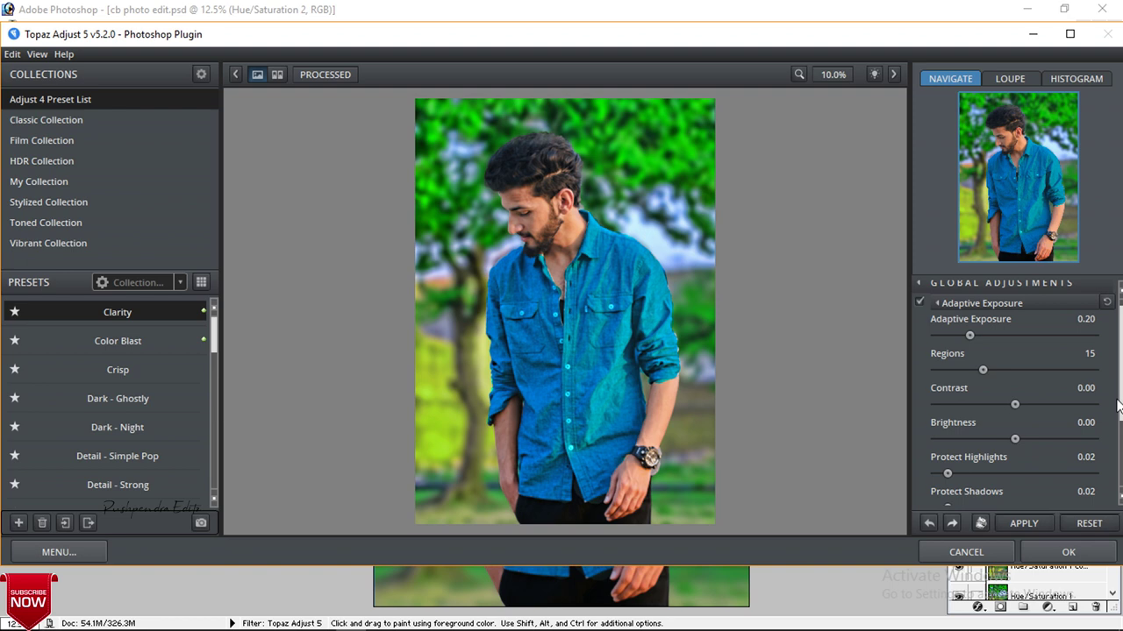
scroll(1118, 403, up, 2)
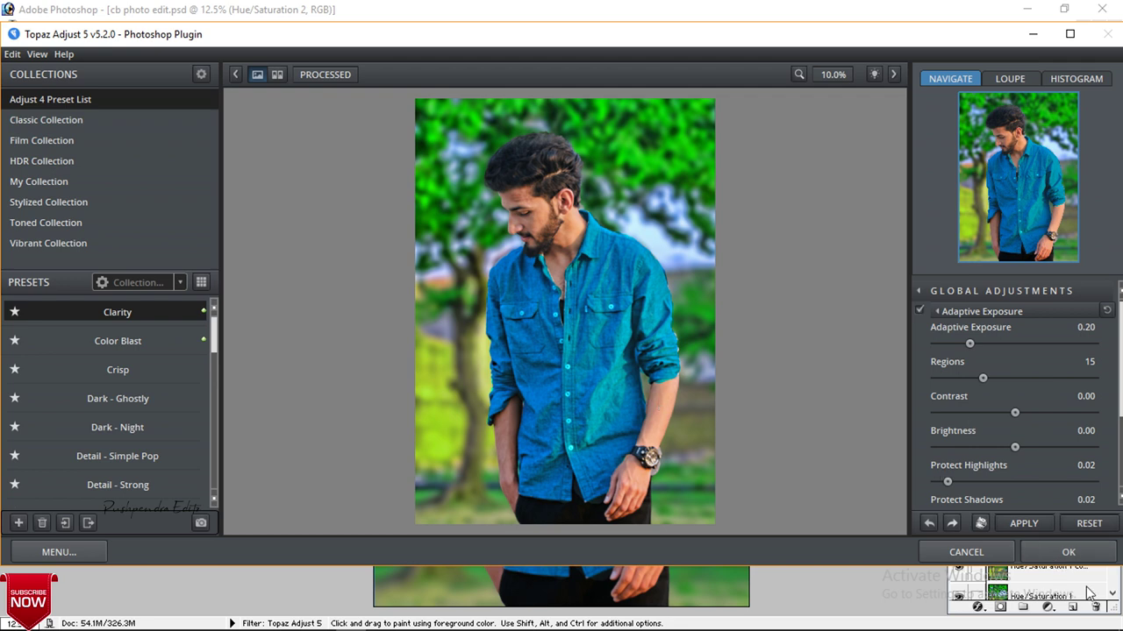
click(1057, 551)
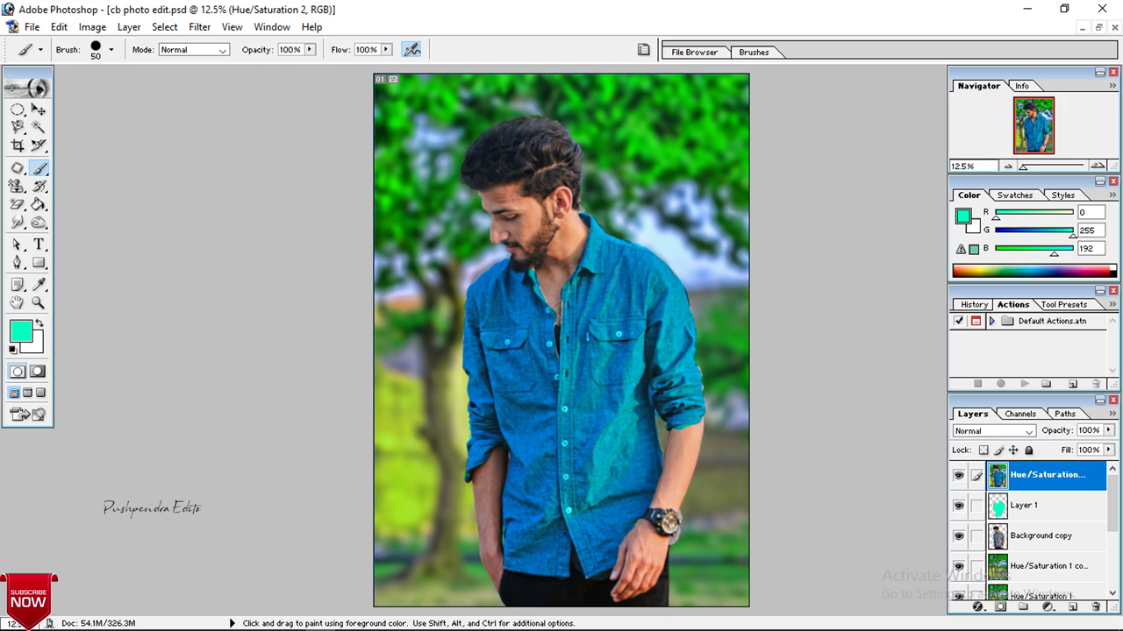
Step: Zoom in and add a blank white layer mask to the Hue/Saturation 2 layer
key(ctrl+plus)
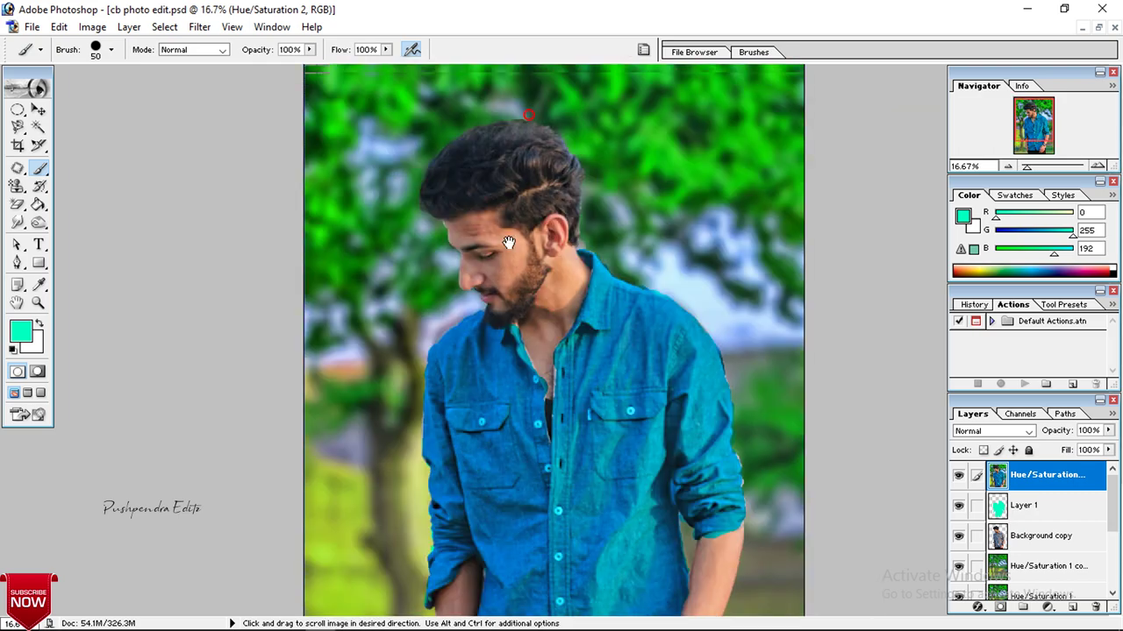
scroll(511, 185, up, 1)
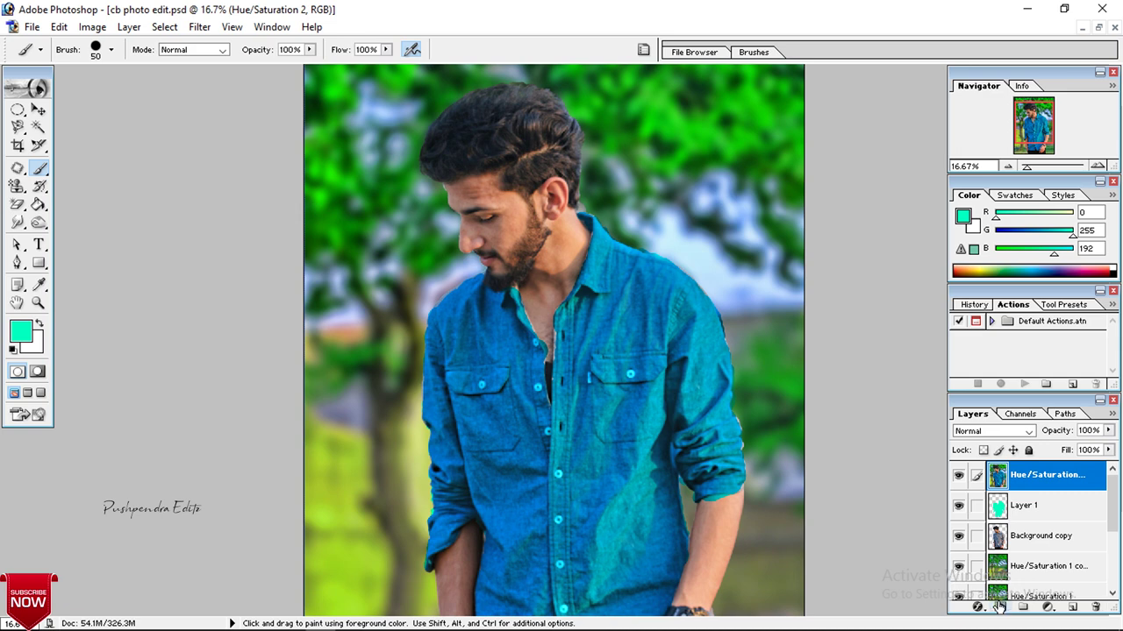
click(1000, 607)
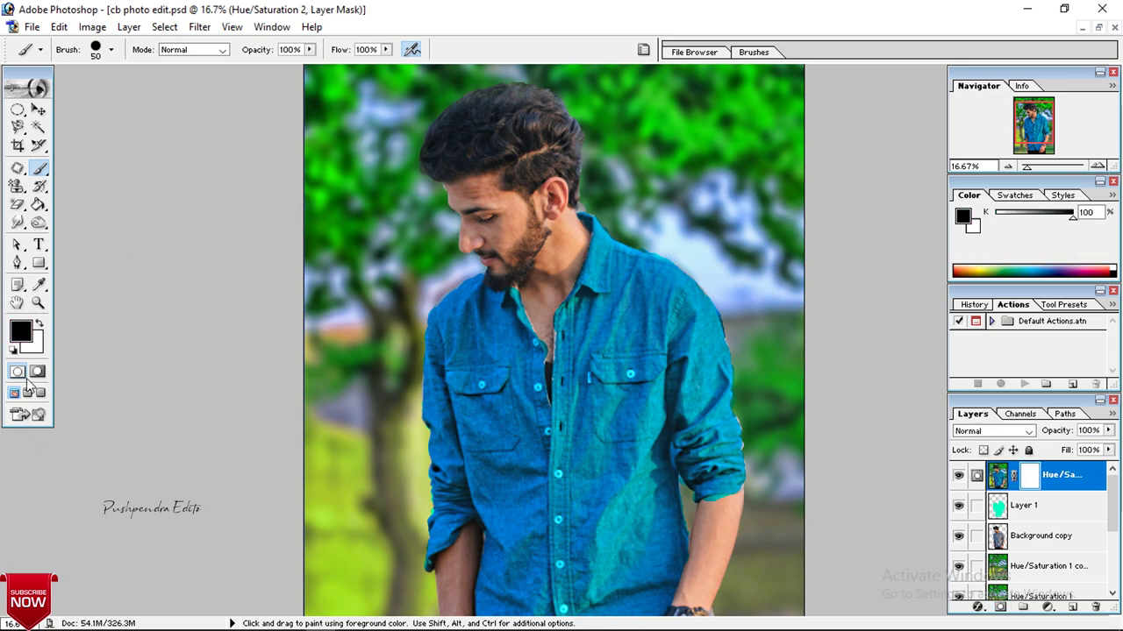
Step: Set the Brush Tool's master diameter to 73 and zoom in on the man's head
click(39, 174)
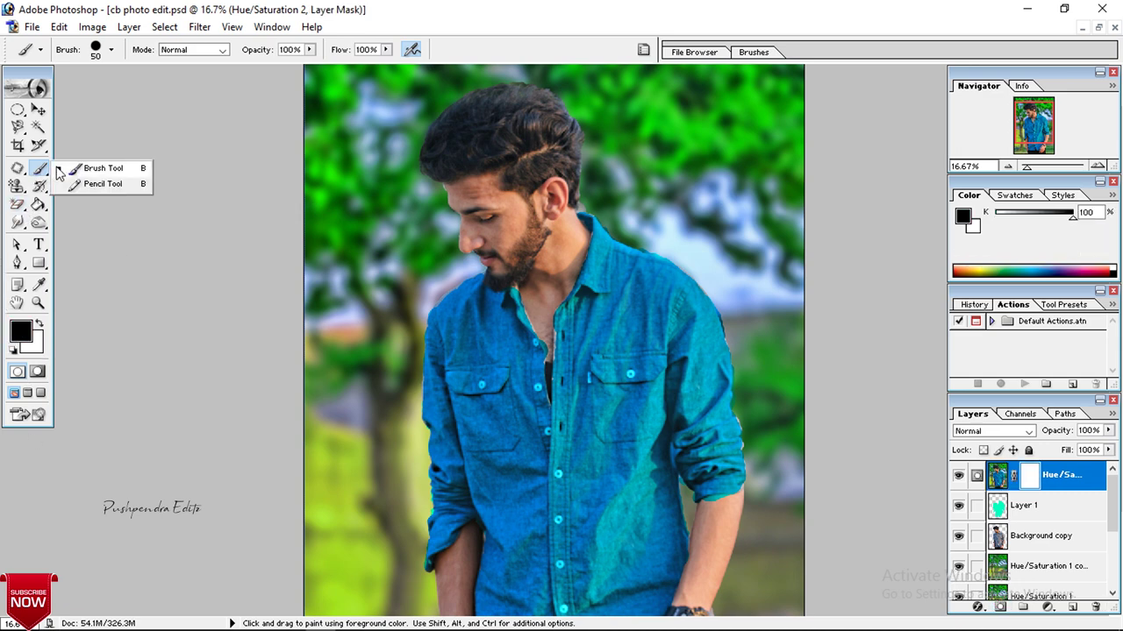
right_click(496, 233)
drag(526, 258, 570, 267)
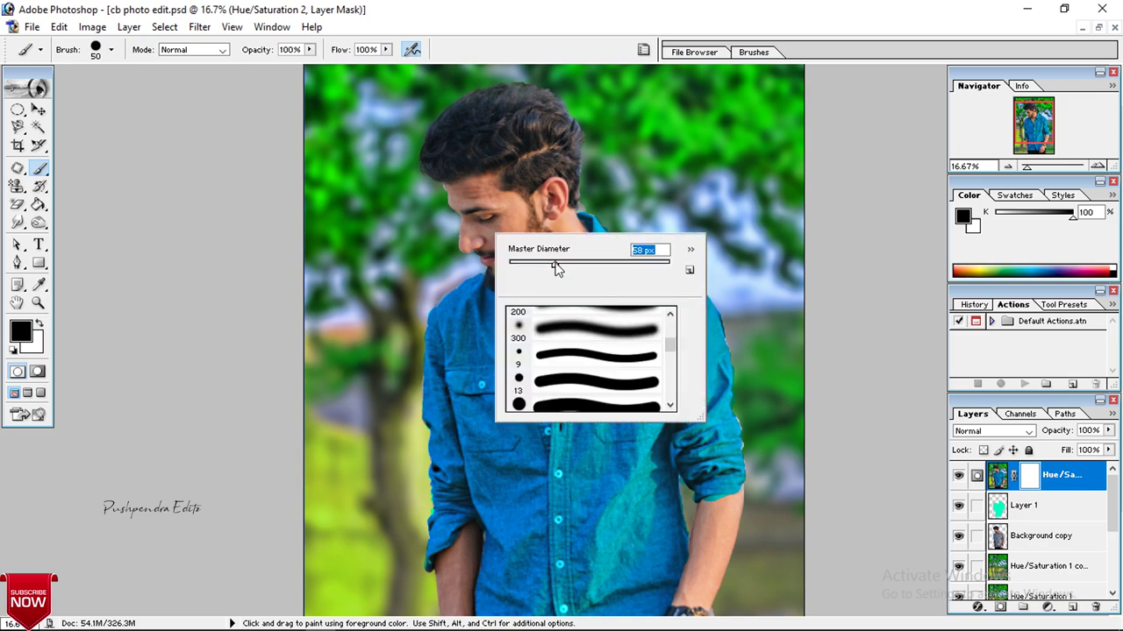
click(482, 219)
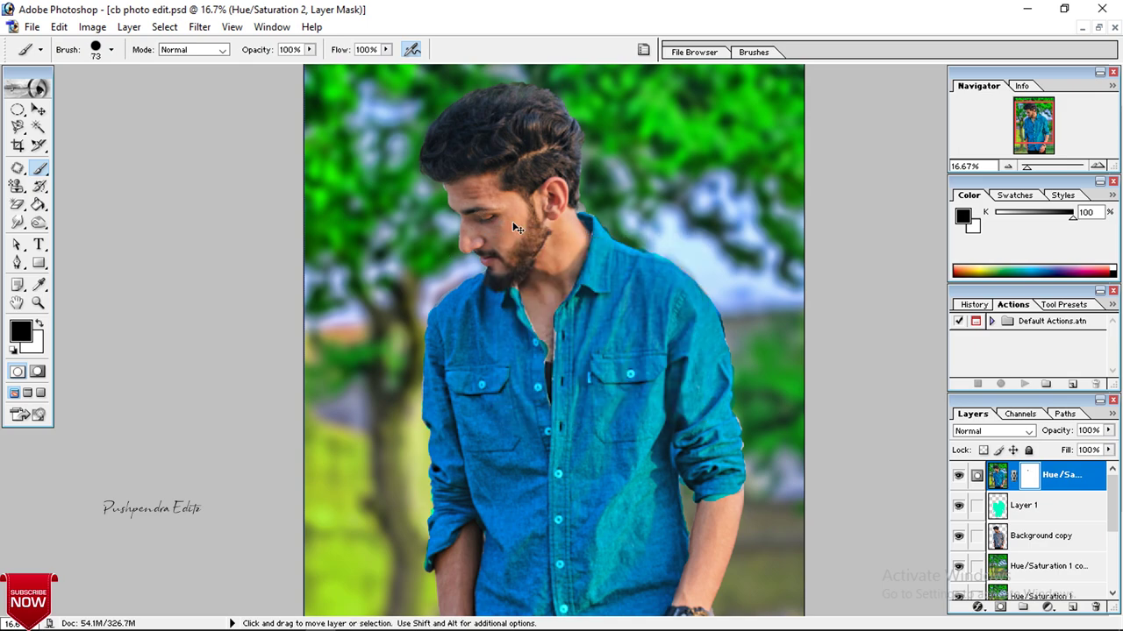
key(ctrl+plus)
drag(496, 156, 476, 281)
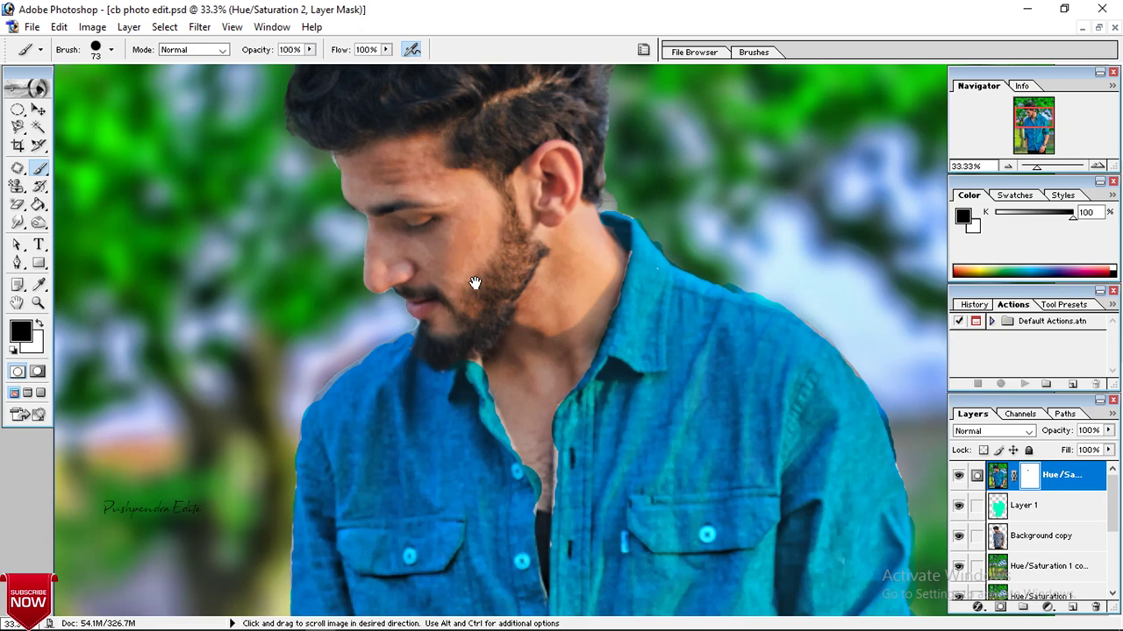
Step: Discard the Hue/Saturation 2 layer mask, compare the layer on and off, then zoom out
right_click(1028, 482)
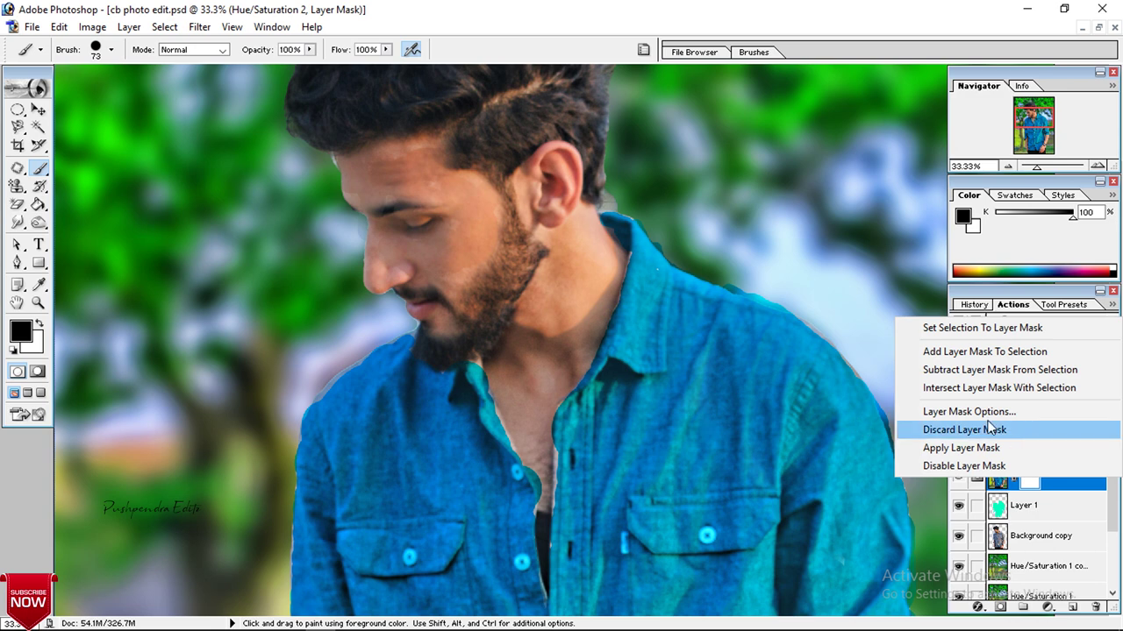
click(965, 430)
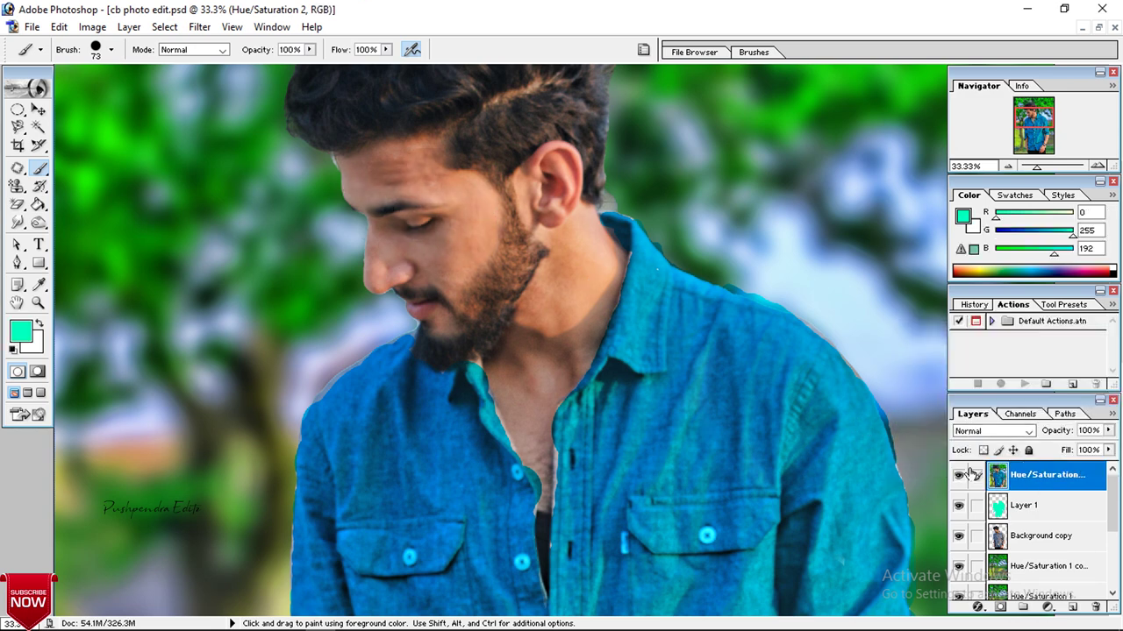
click(959, 476)
click(958, 475)
key(ctrl+minus)
key(ctrl+minus)
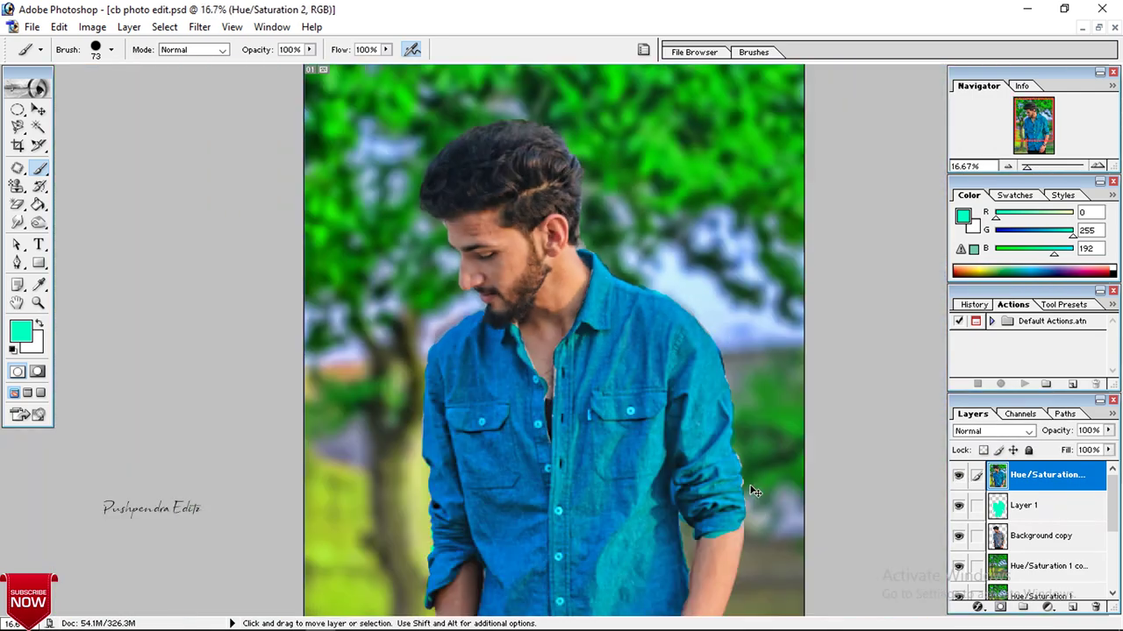
key(ctrl+minus)
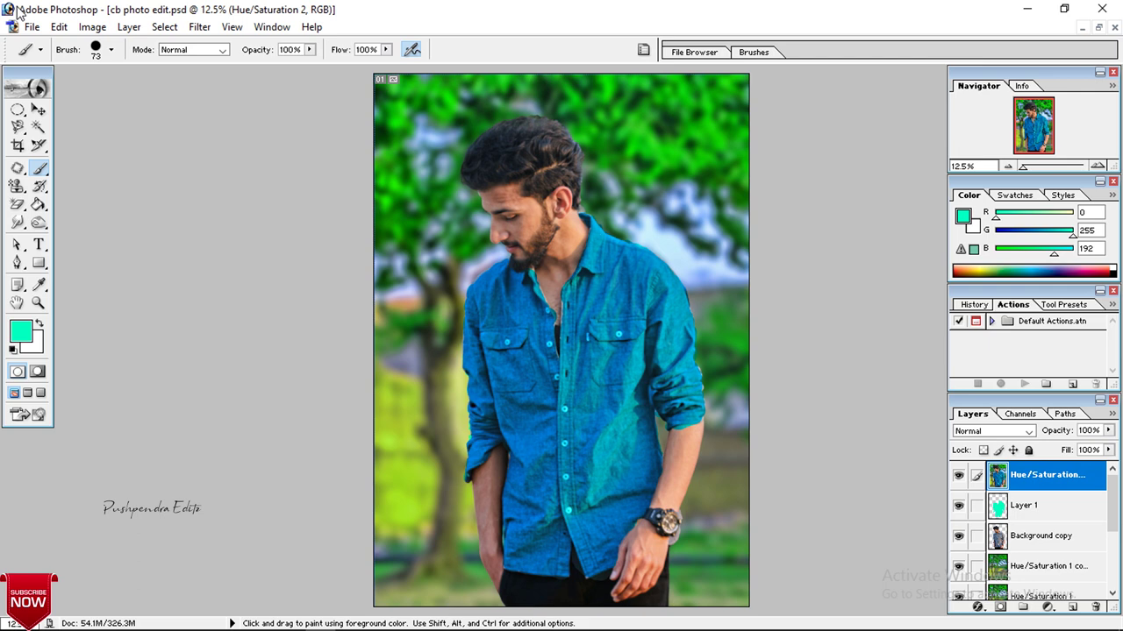
Step: Open 'ps red pmg.png' and arrange it beside the portrait document
click(32, 27)
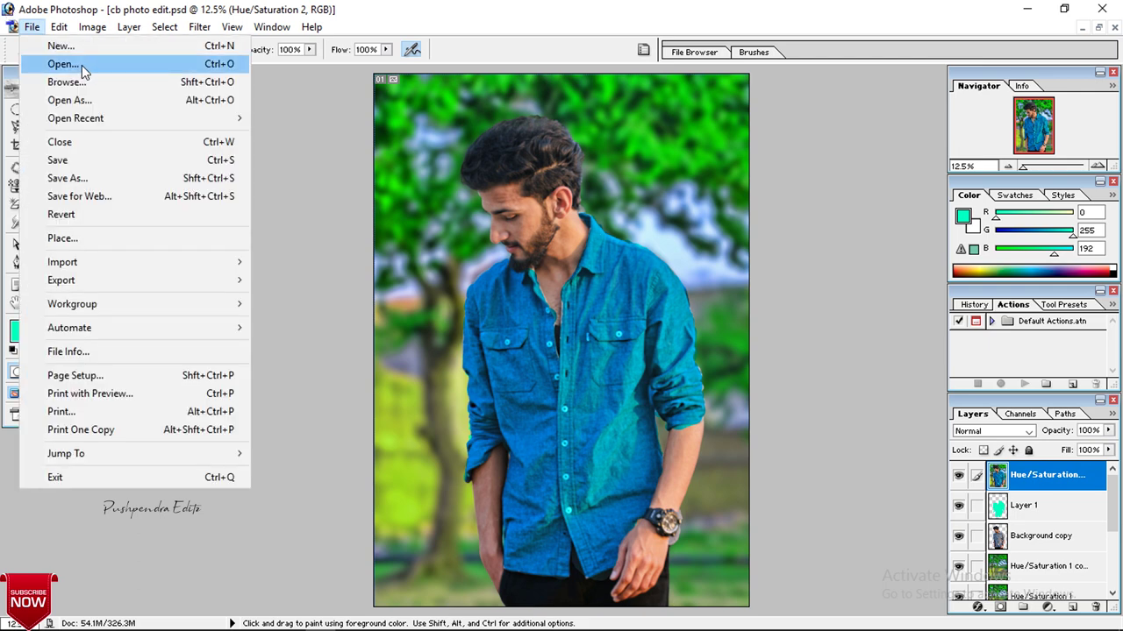
click(64, 64)
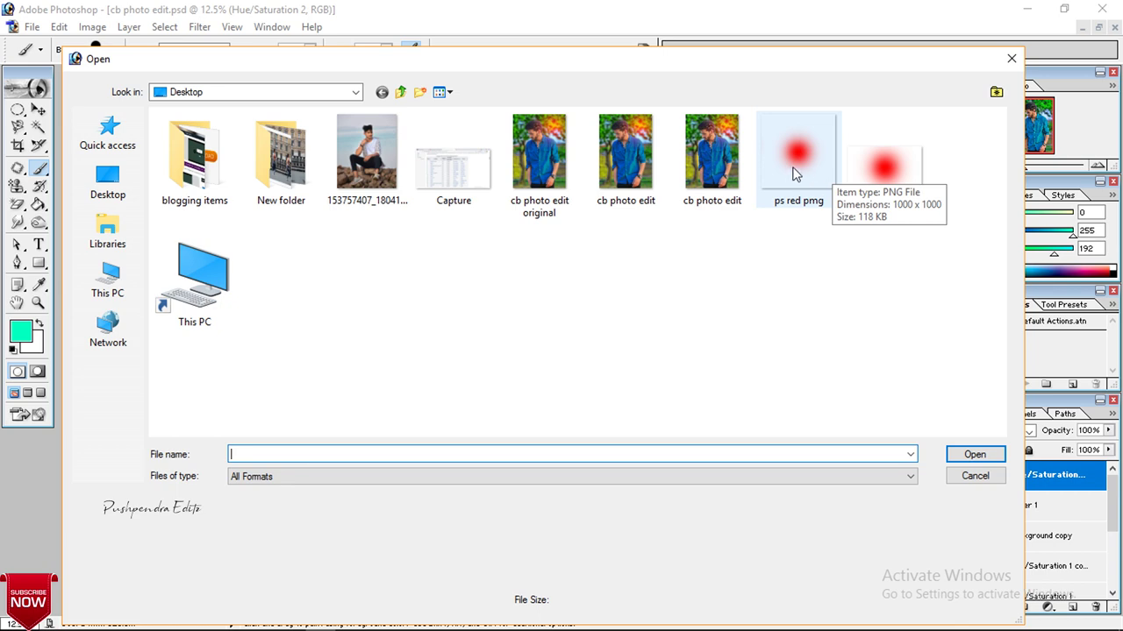
double_click(842, 175)
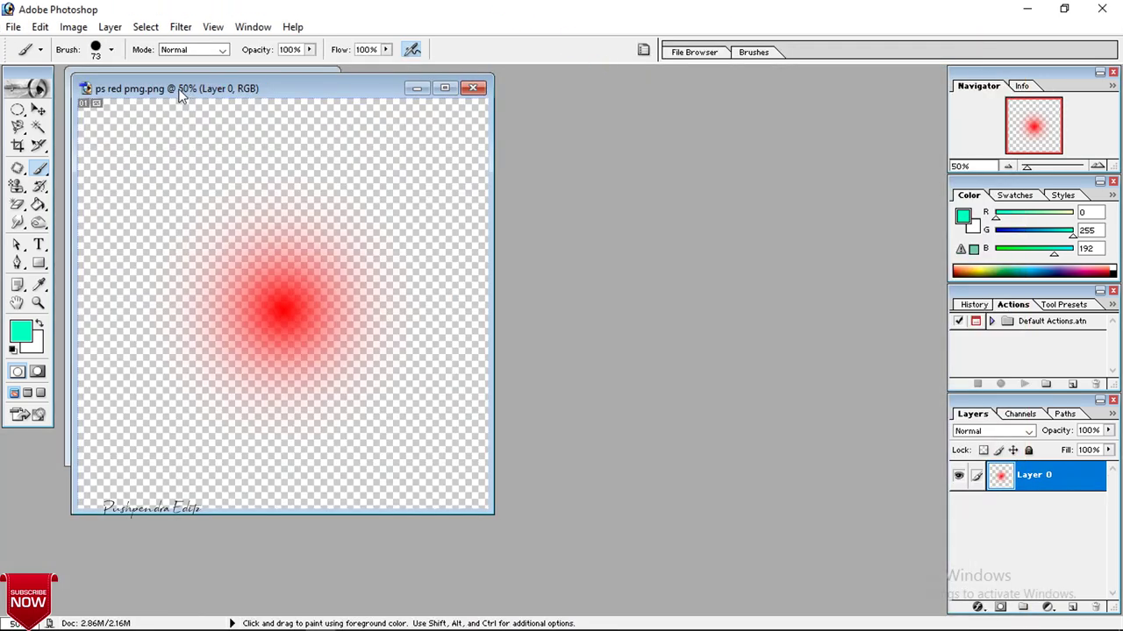
drag(183, 94, 542, 132)
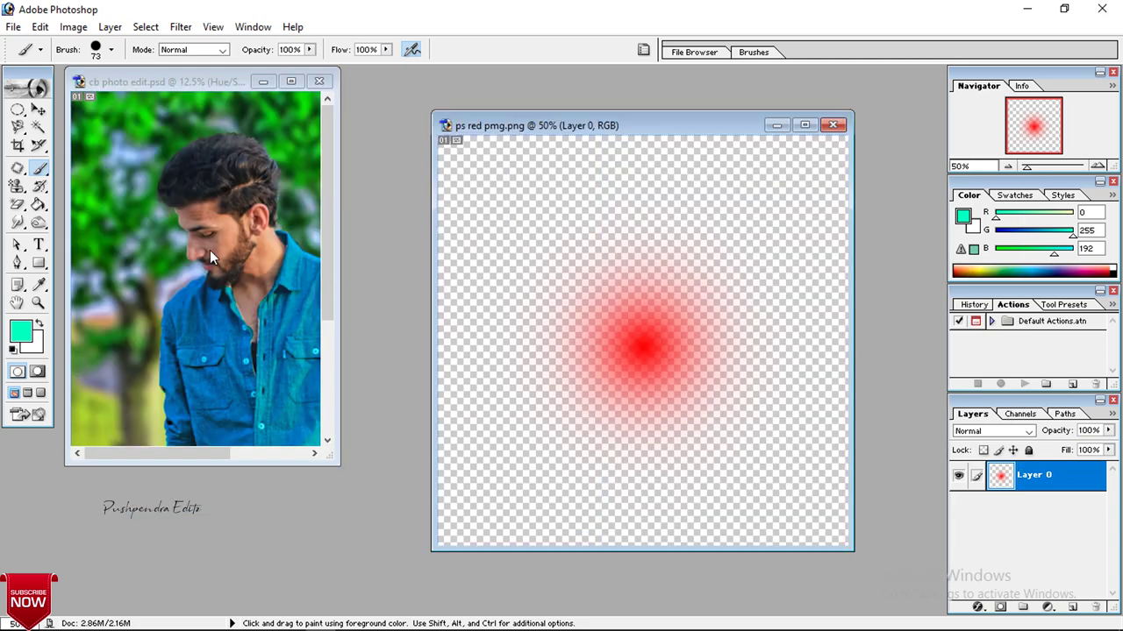
drag(338, 268, 425, 266)
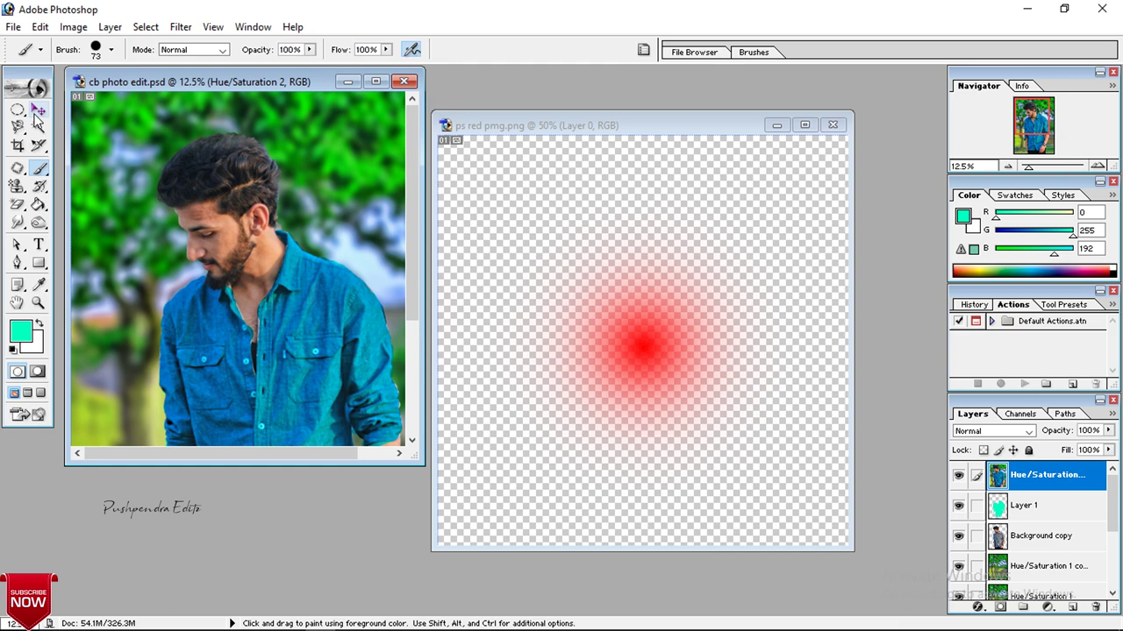
Step: Drag the red glow into the portrait as a new Layer 2
click(36, 106)
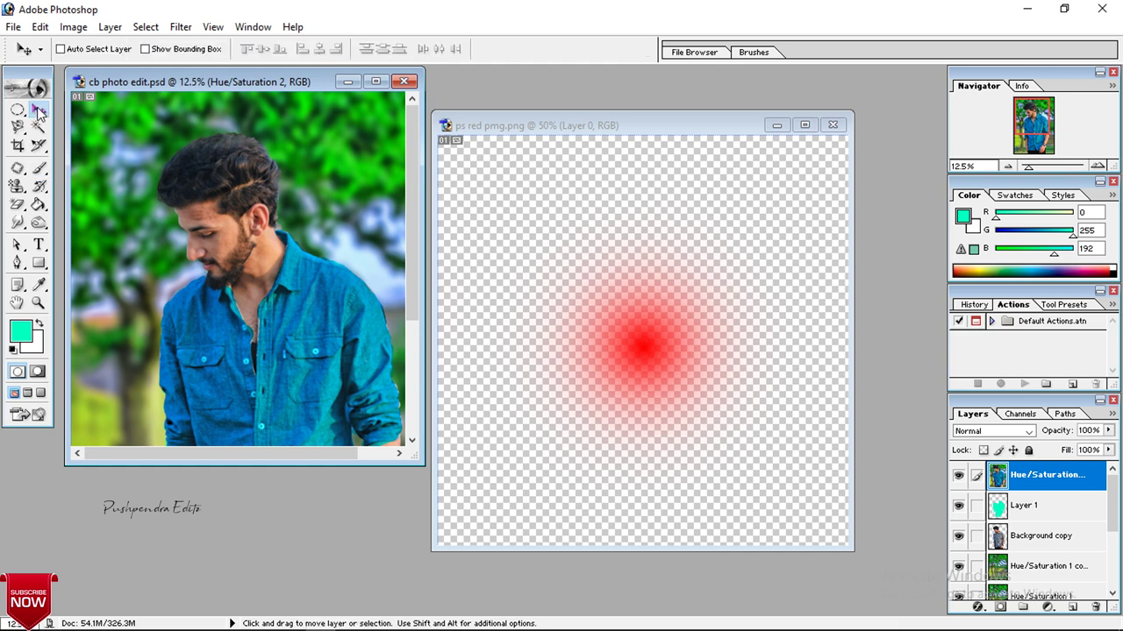
click(650, 367)
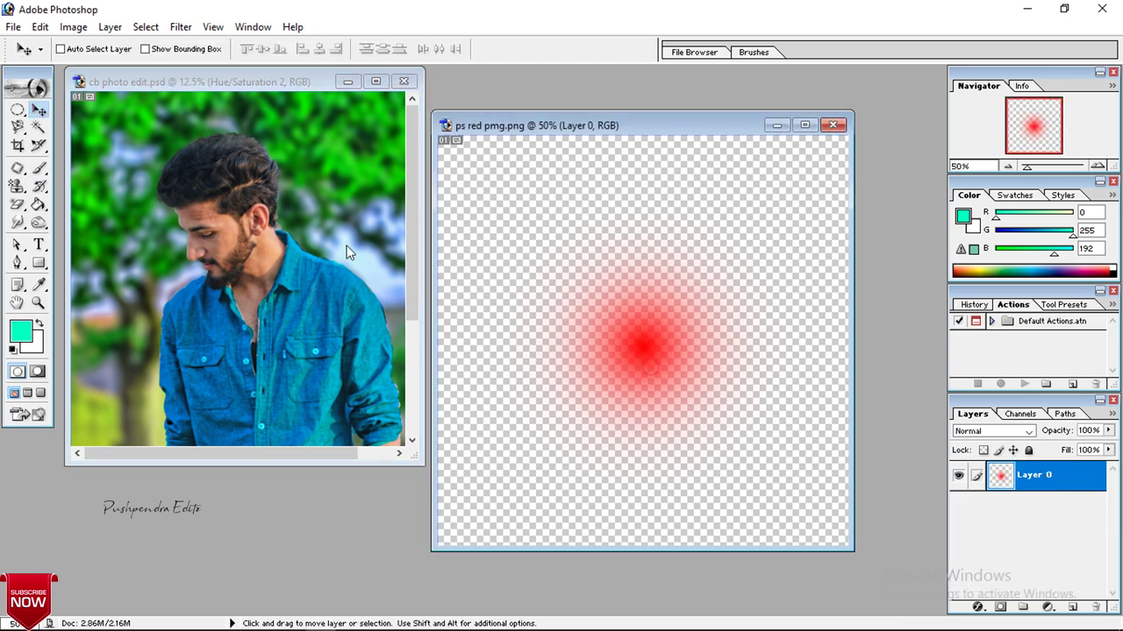
drag(254, 272, 254, 273)
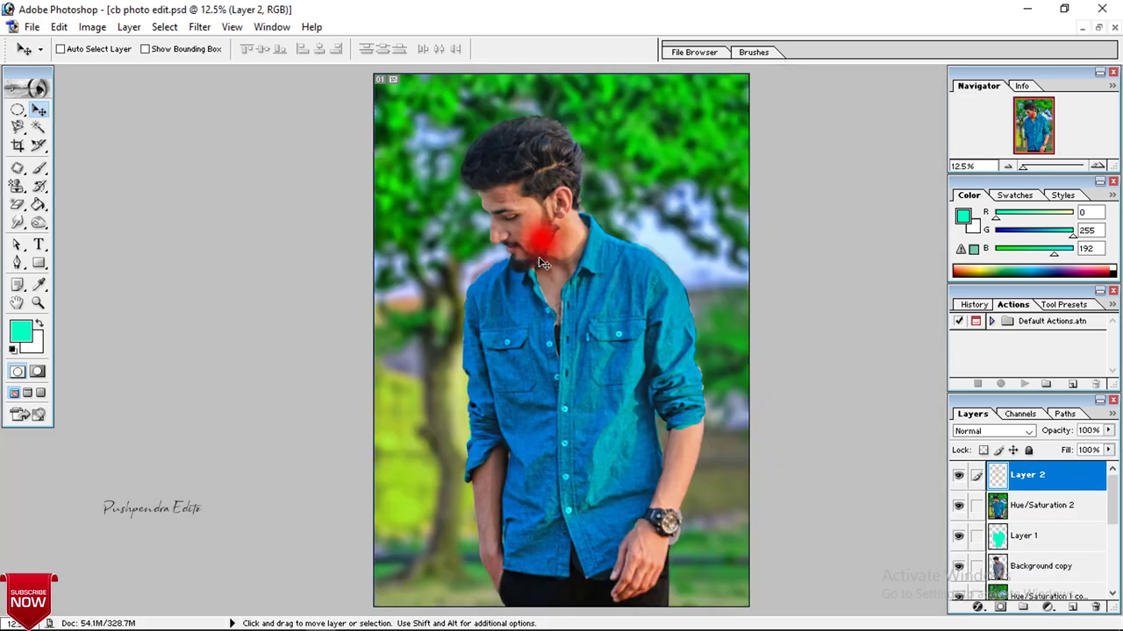
Step: Enlarge the red glow several times and place it over the trees right of the head
mouse_move(537, 250)
mouse_down()
mouse_move(654, 179)
mouse_move(646, 194)
mouse_up()
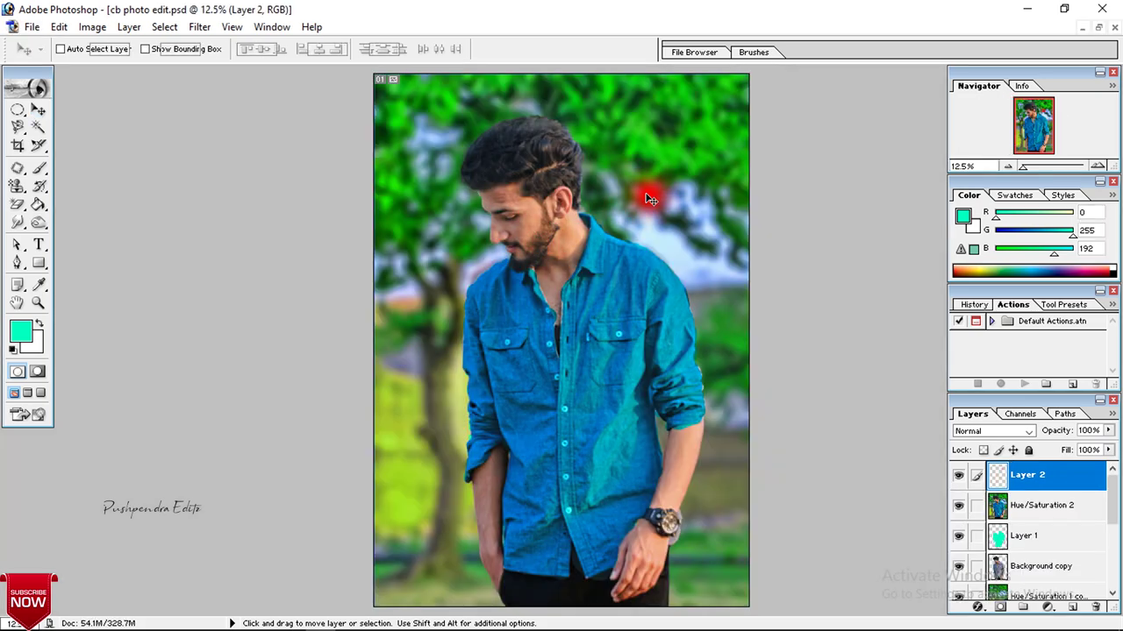
key(ctrl+t)
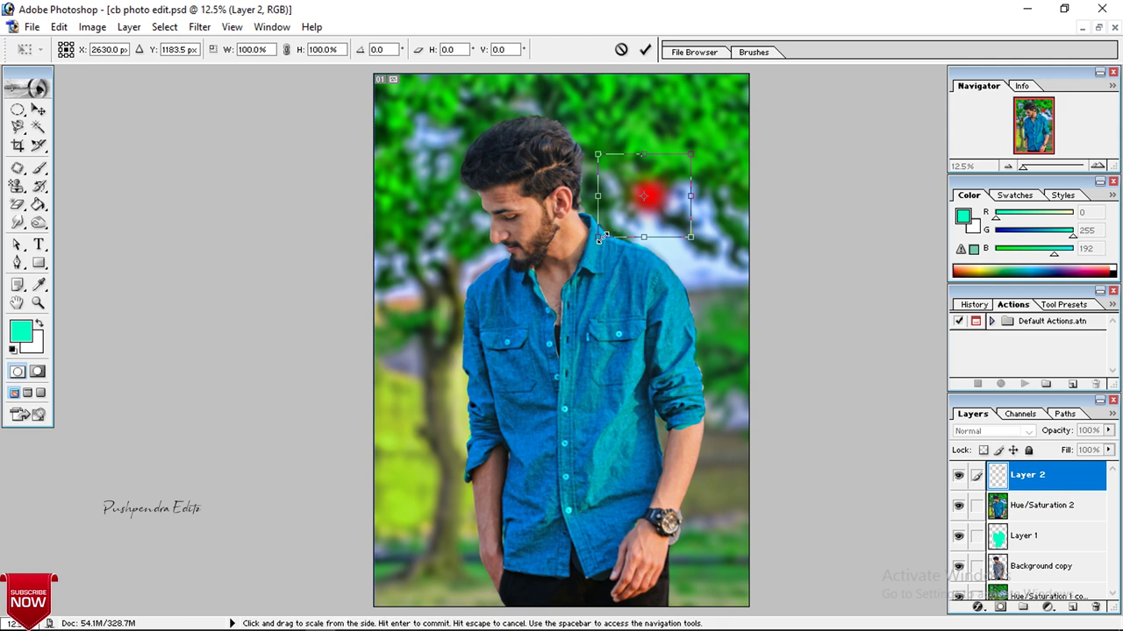
mouse_move(597, 236)
mouse_down()
mouse_move(409, 380)
mouse_move(220, 497)
mouse_up()
mouse_move(481, 345)
mouse_down()
mouse_move(676, 155)
mouse_move(662, 206)
mouse_move(670, 174)
mouse_up()
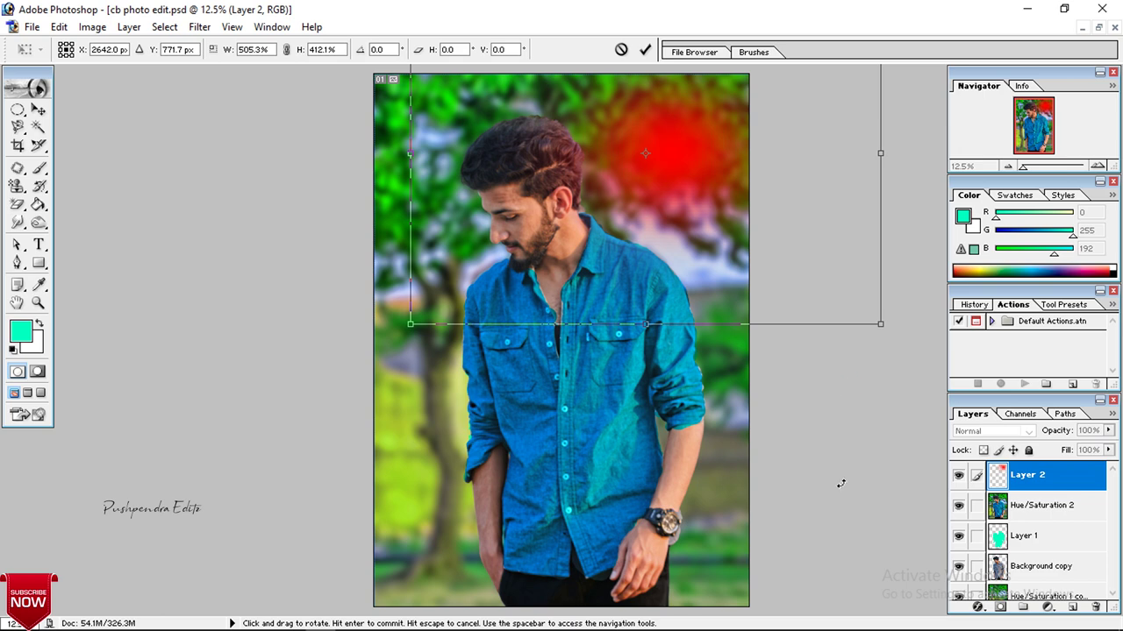
key(Return)
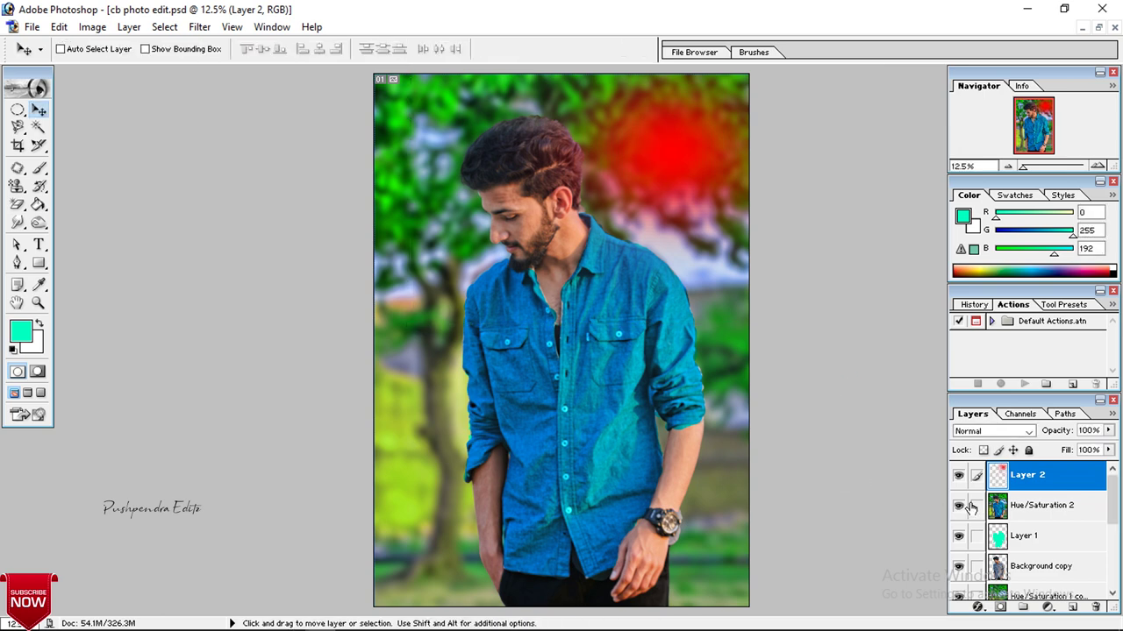
Step: Set Layer 2's blend mode to Lighten for a warm orange glow
click(964, 432)
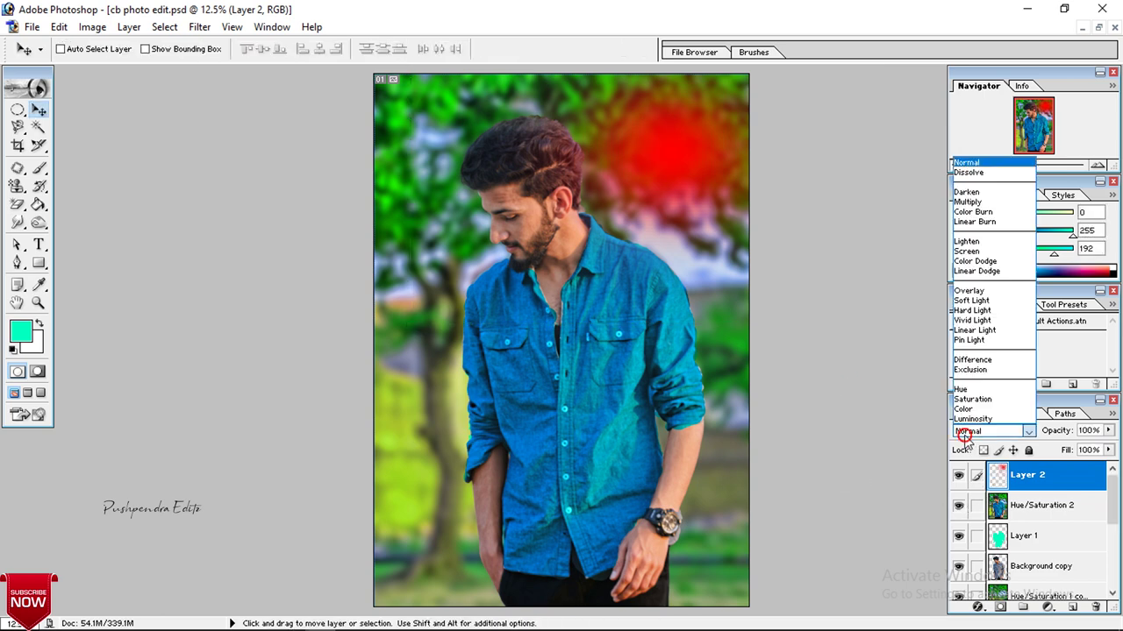
click(974, 242)
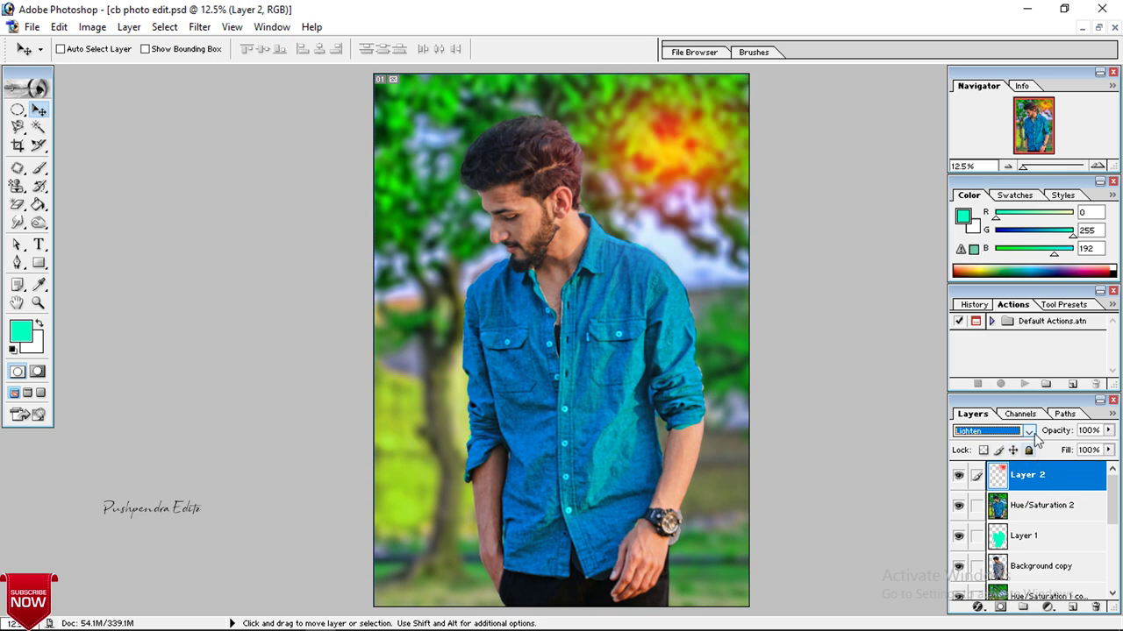
click(666, 155)
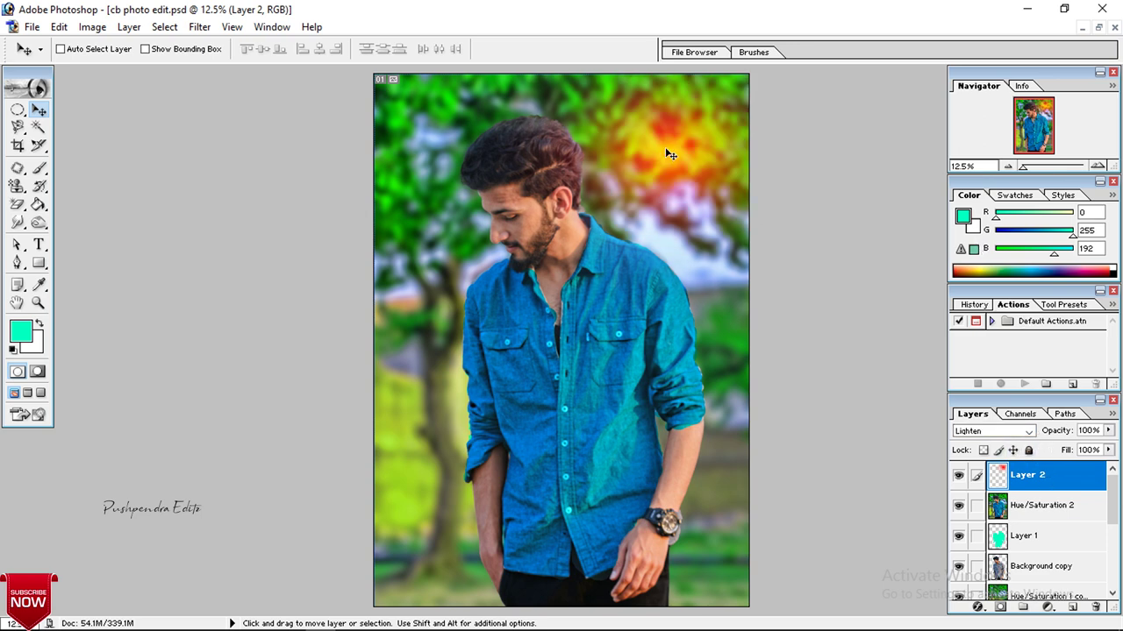
key(ctrl+t)
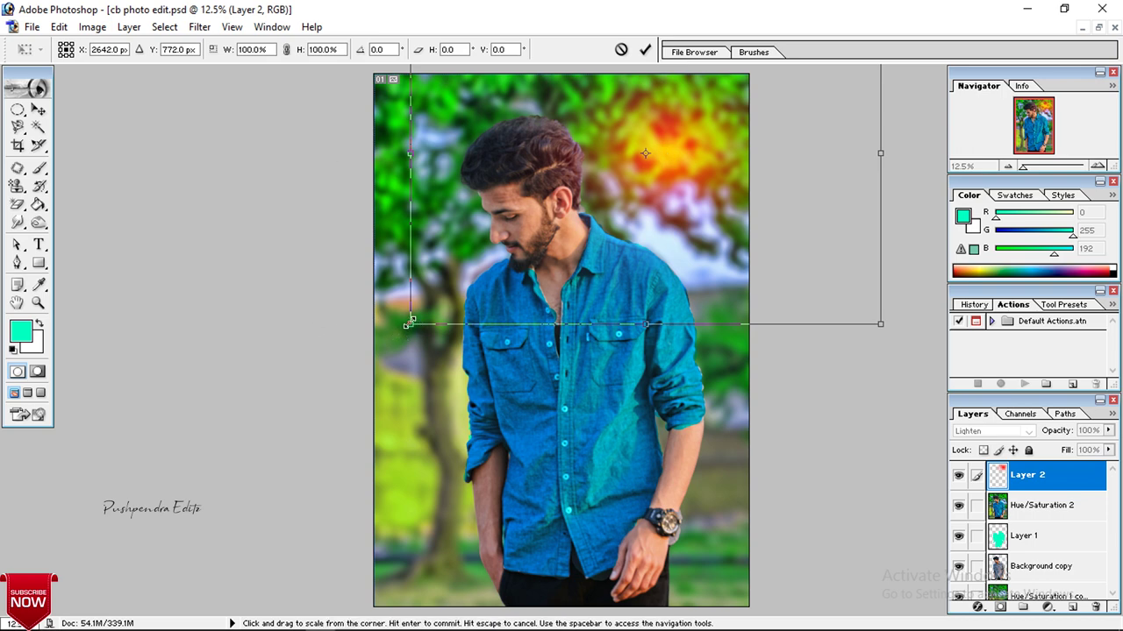
Step: Enlarge the glow slightly, shift it up-right, then stamp all visible layers into Layer 2
drag(410, 324, 338, 404)
drag(639, 144, 656, 164)
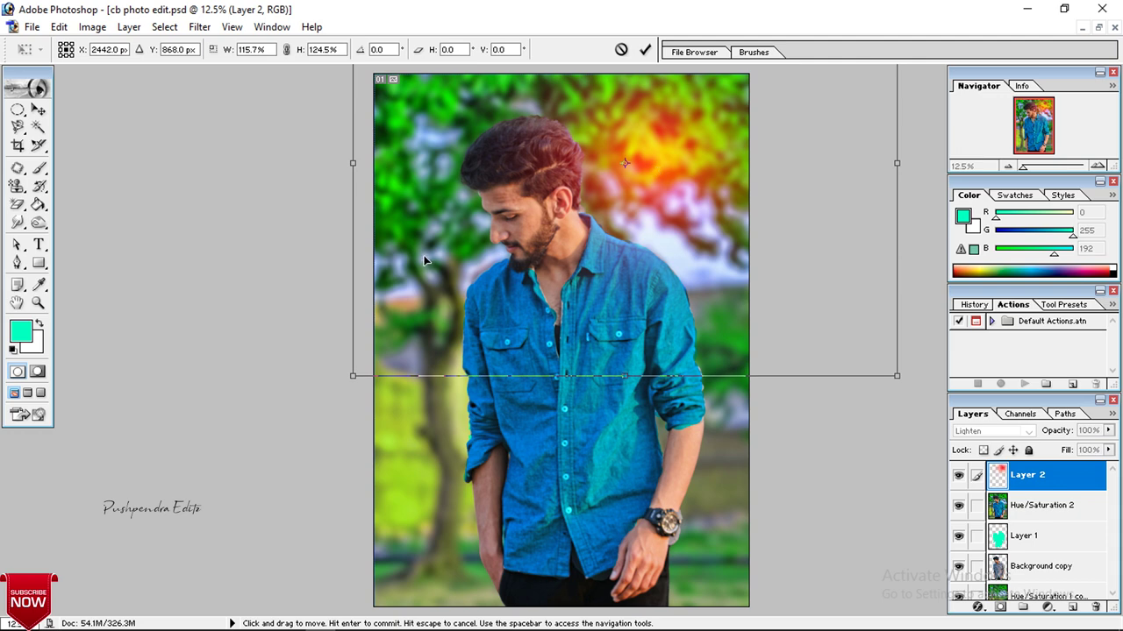
key(Return)
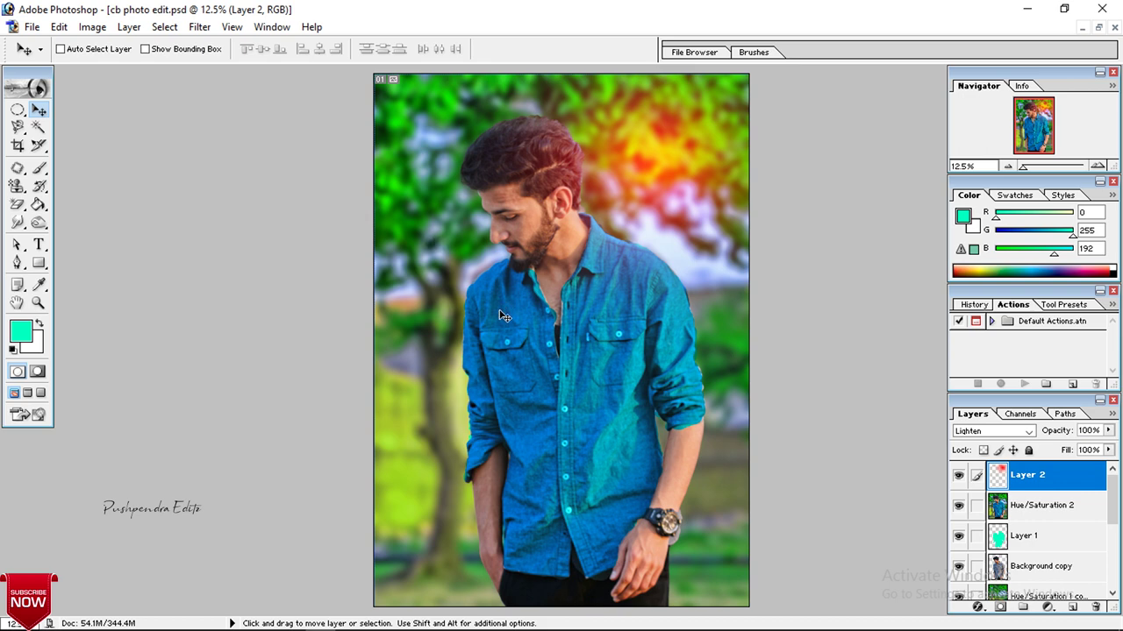
key(ctrl+shift+alt+e)
Step: Apply a High Pass filter of about 2.7 pixels to Layer 2 and blend it with Overlay
click(203, 30)
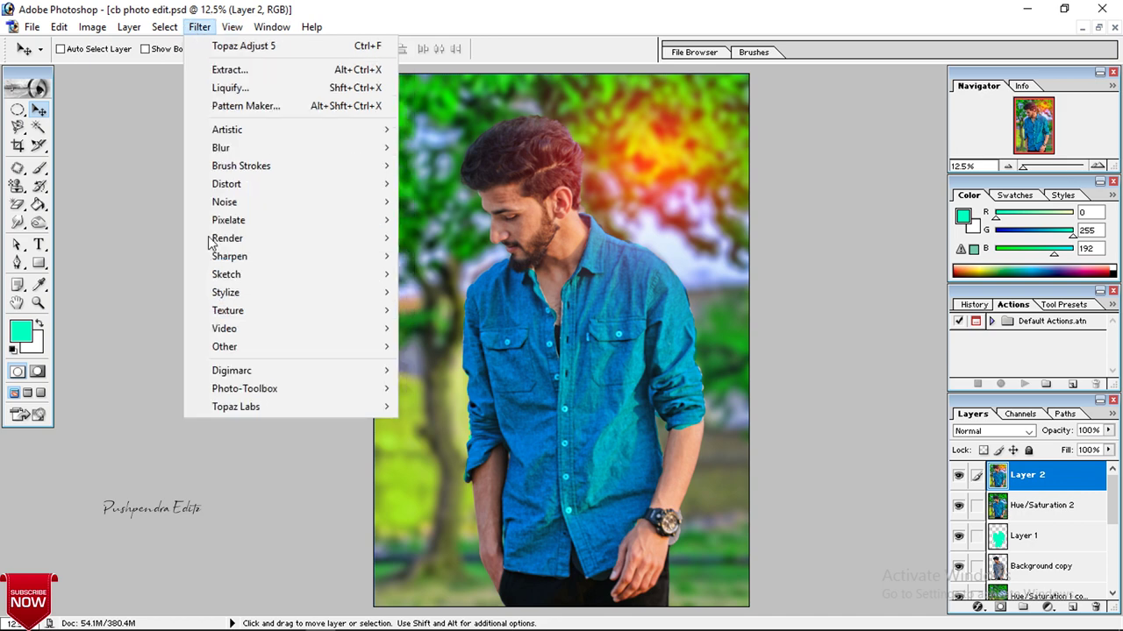
click(432, 364)
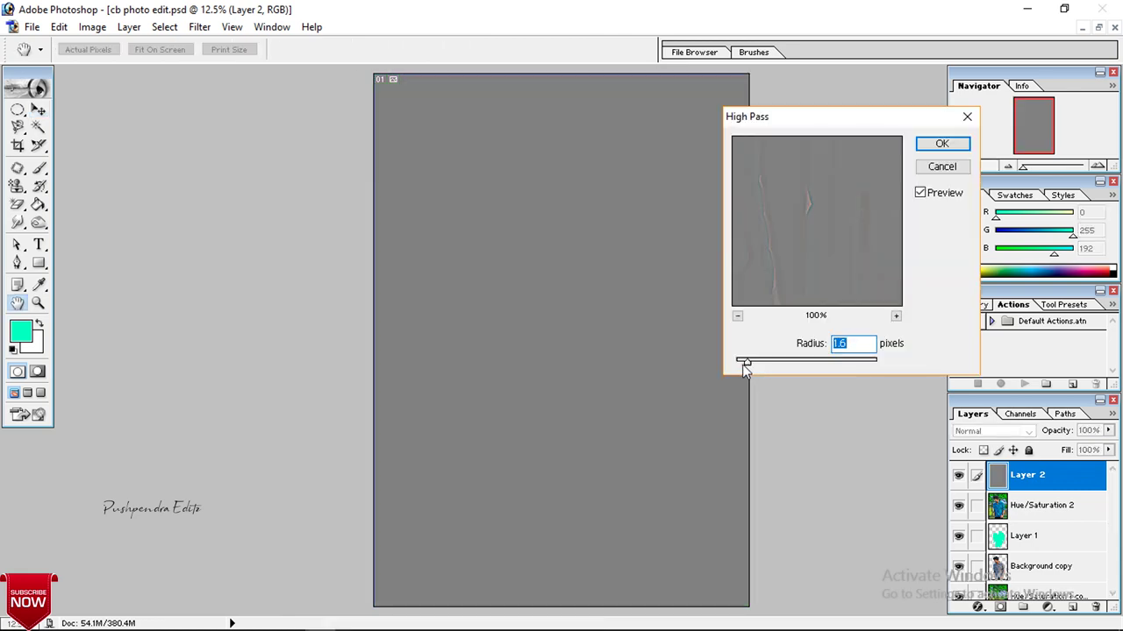
drag(744, 367, 758, 367)
click(935, 143)
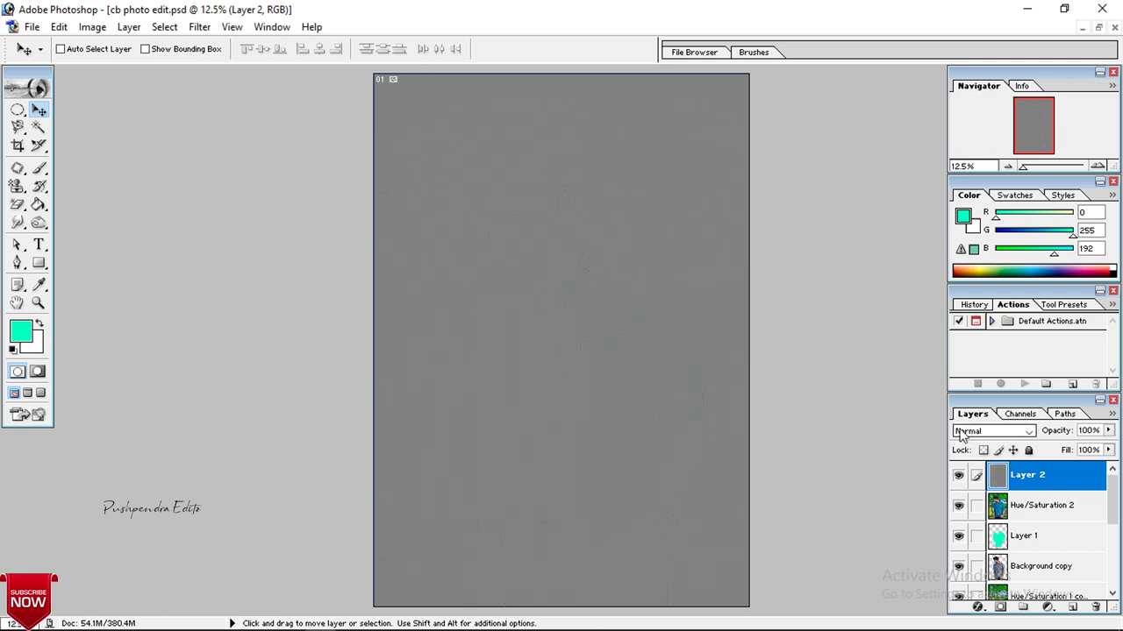
click(964, 432)
click(969, 290)
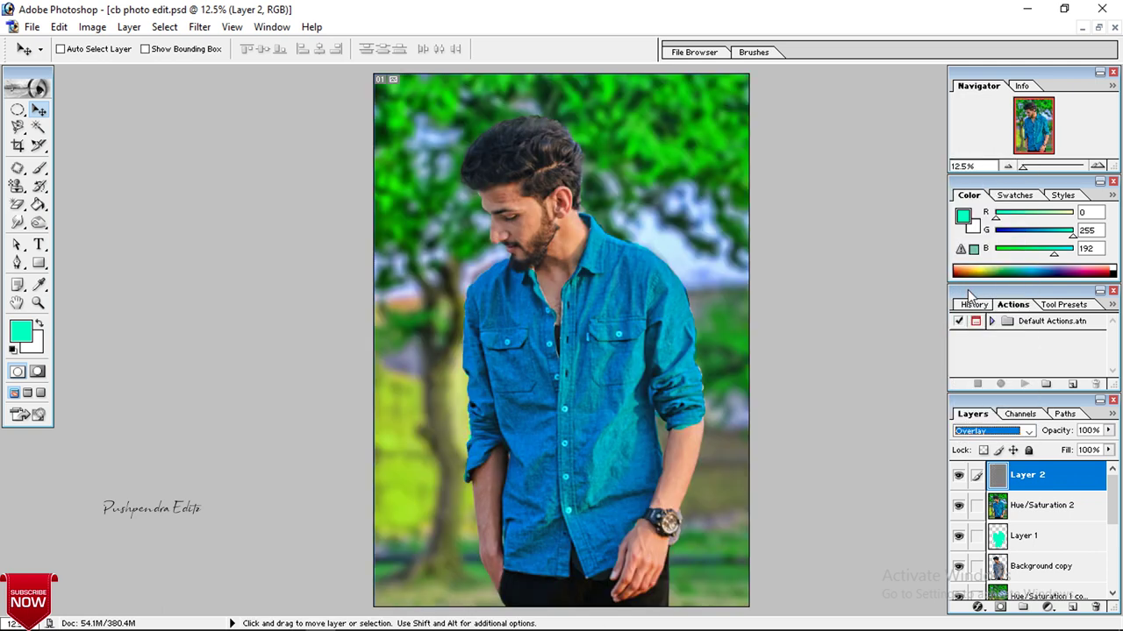
click(957, 471)
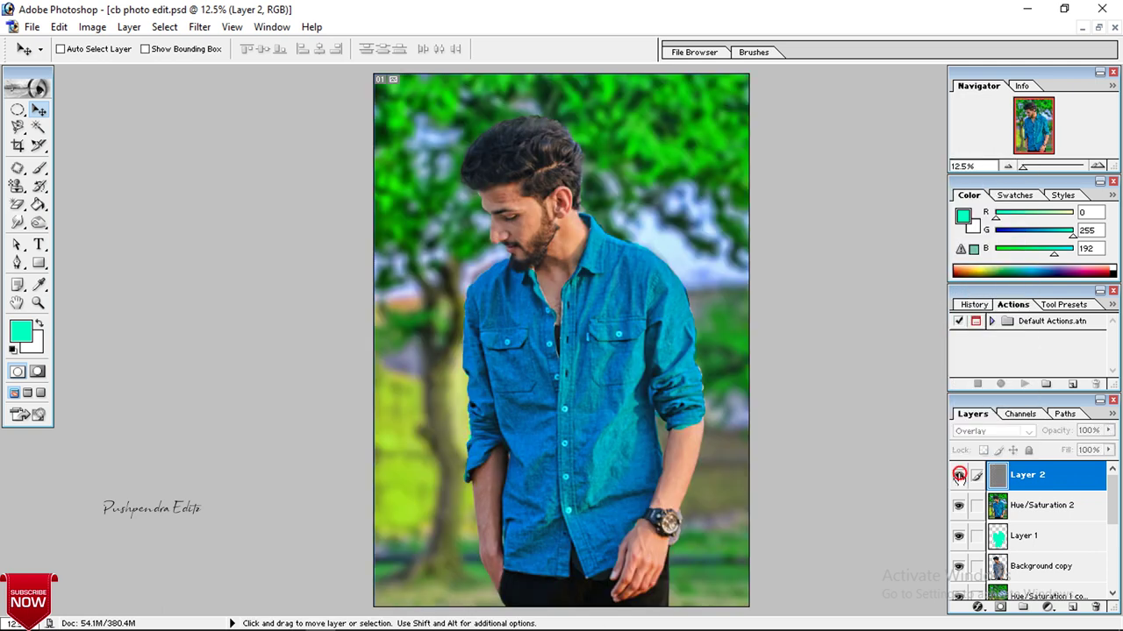
key(ctrl+plus)
key(ctrl+plus)
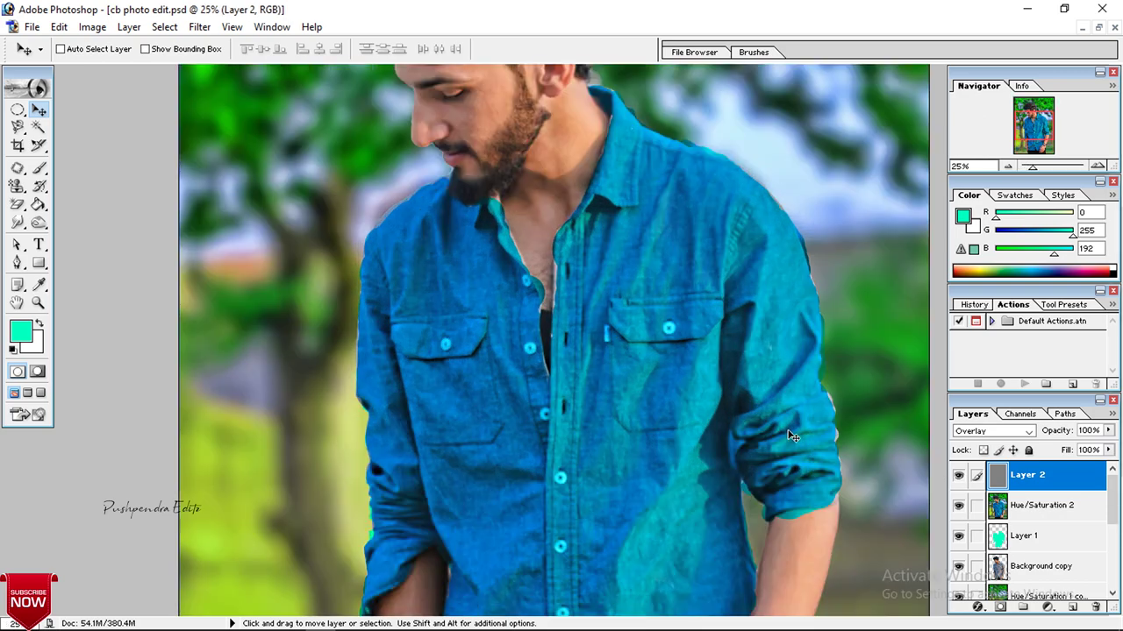
mouse_move(747, 281)
mouse_down()
mouse_move(661, 412)
mouse_move(654, 290)
mouse_up()
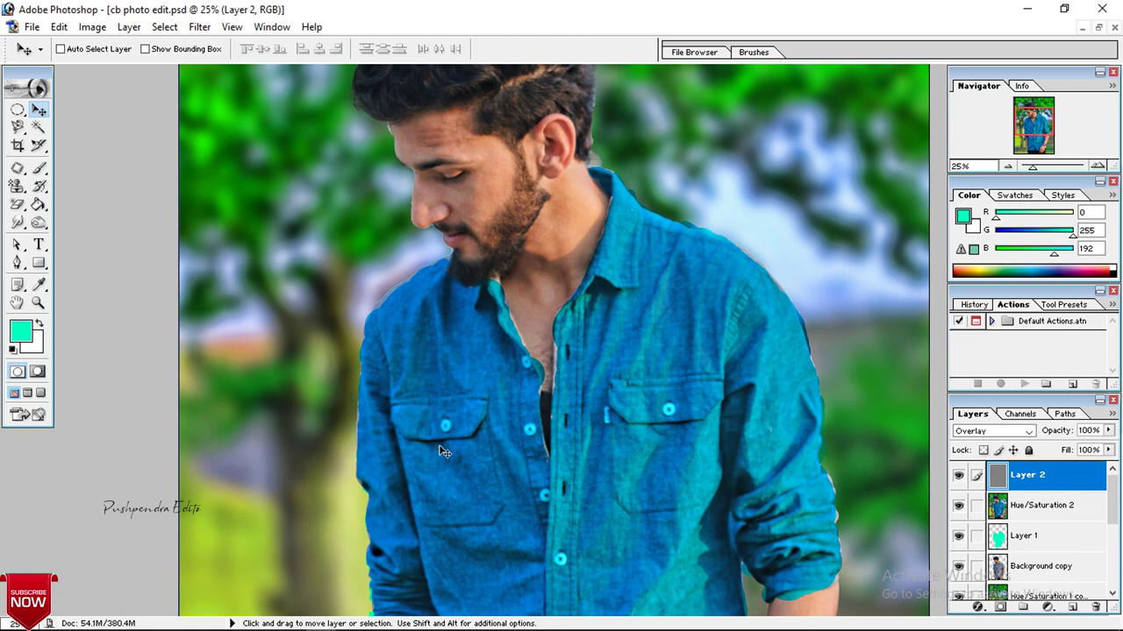
scroll(537, 243, up, 3)
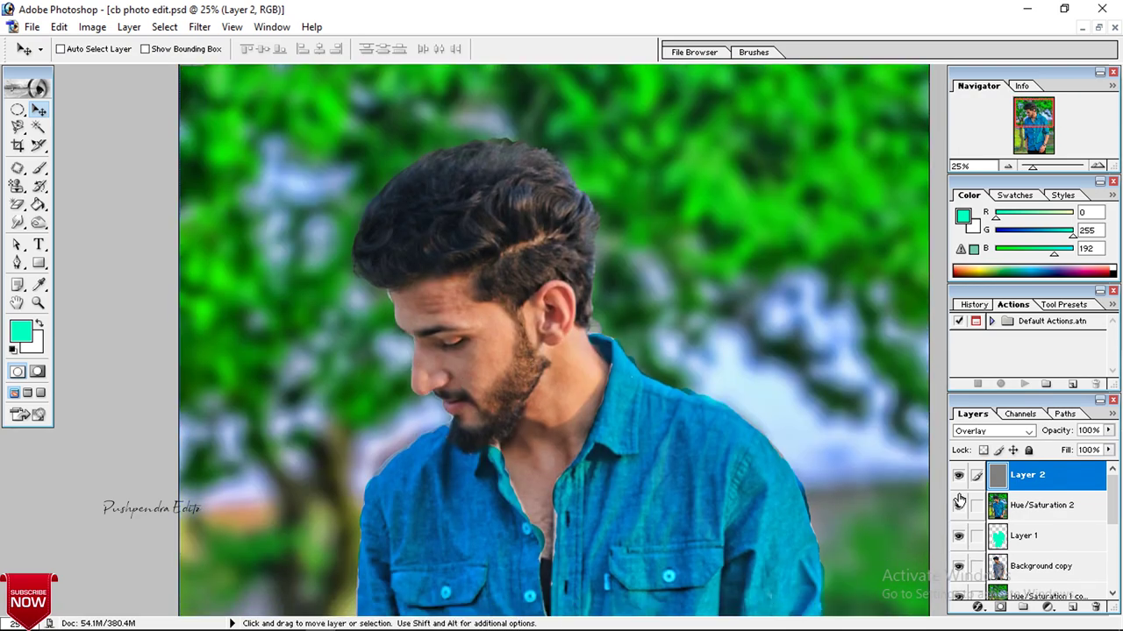
key(ctrl+minus)
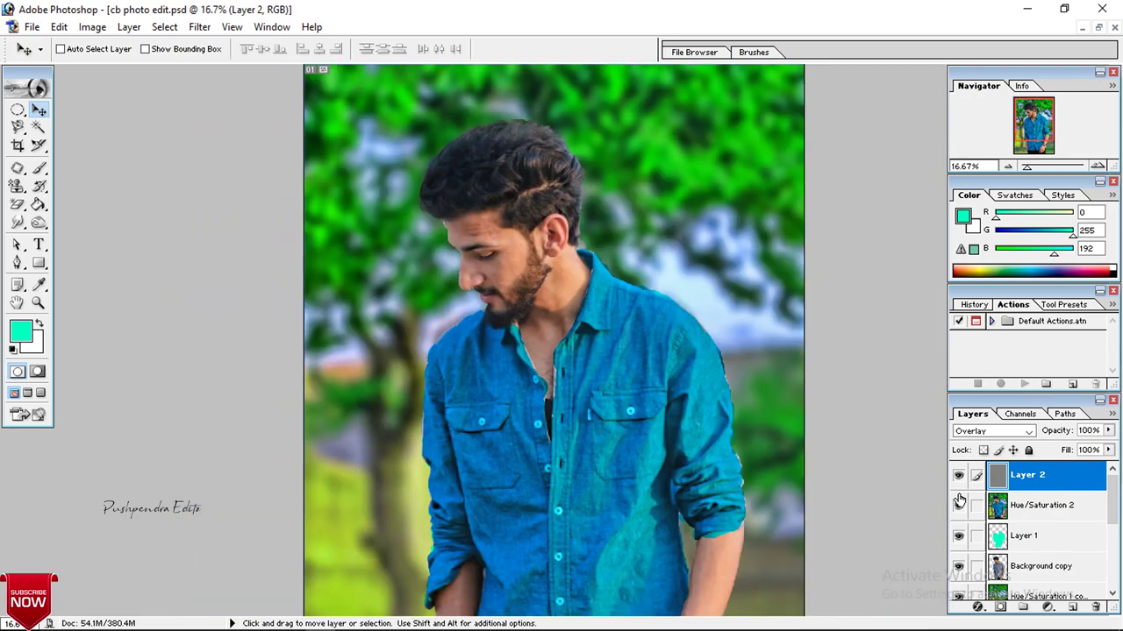